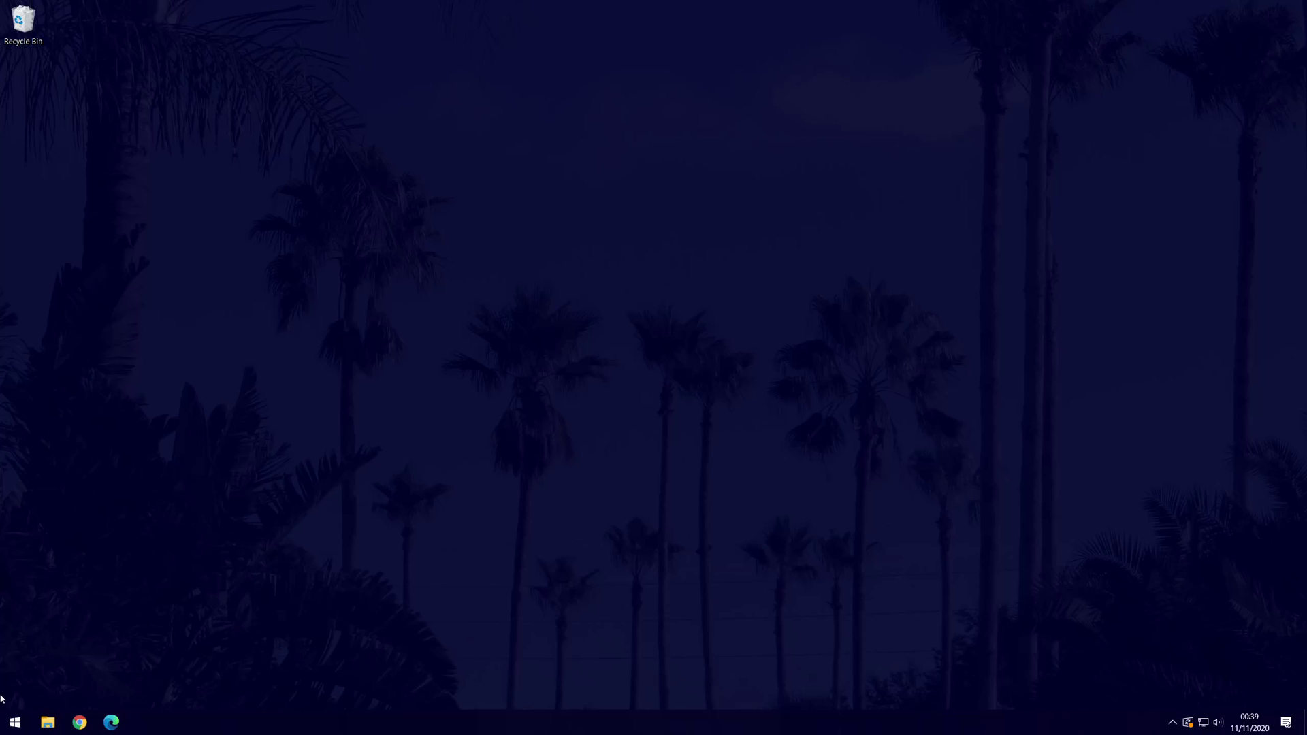
Open Windows Settings to the Gaming Captures page.
click(15, 721)
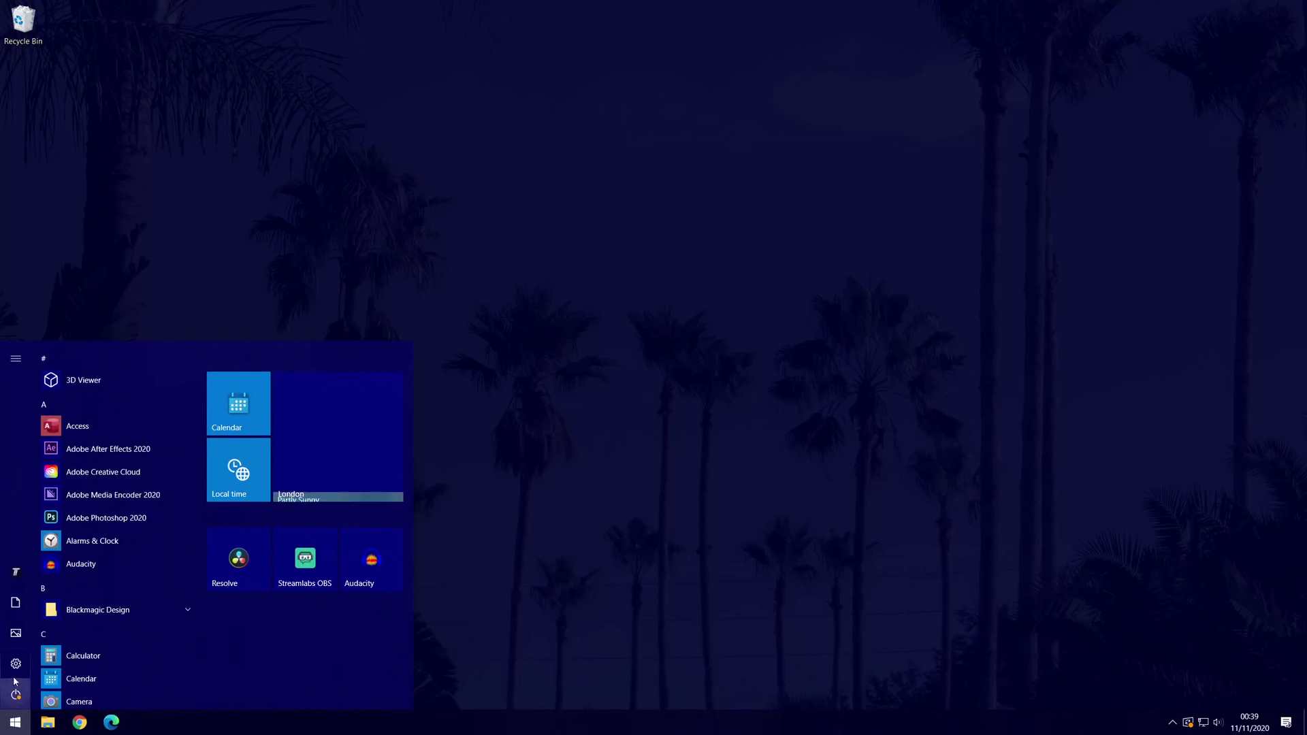
click(16, 663)
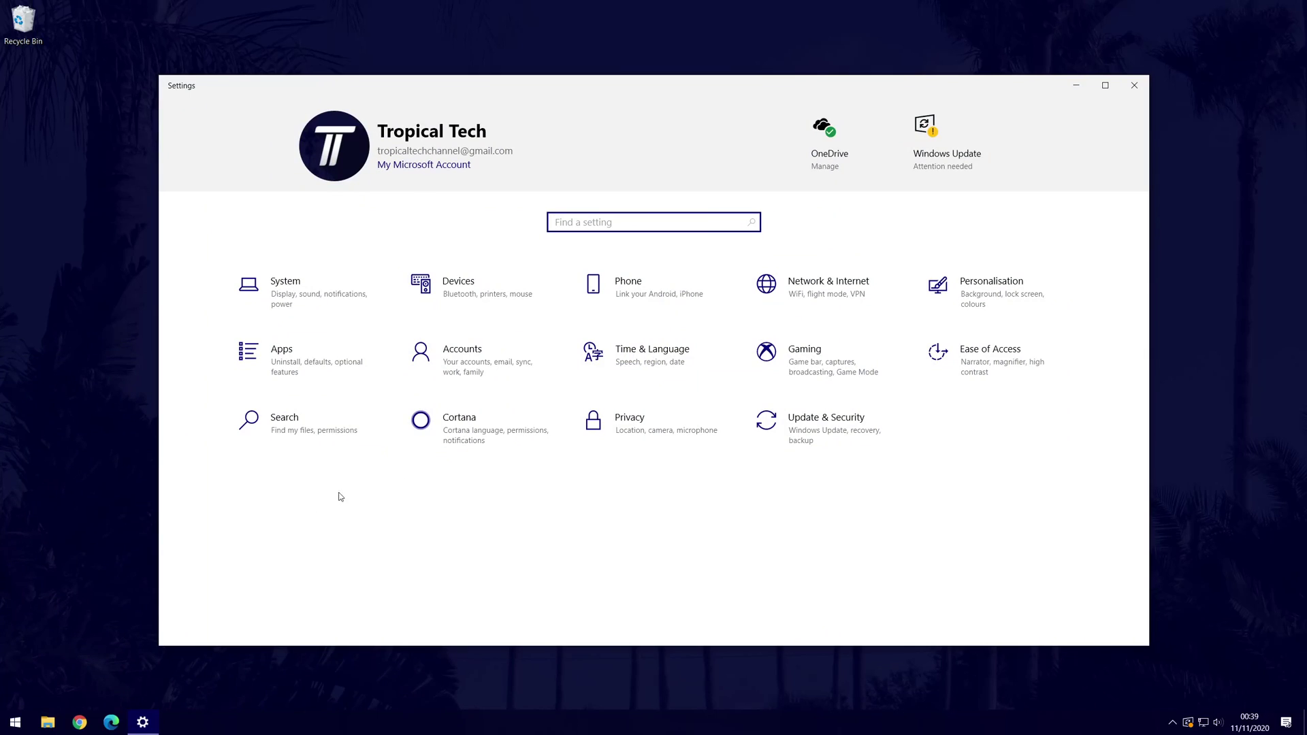
click(823, 352)
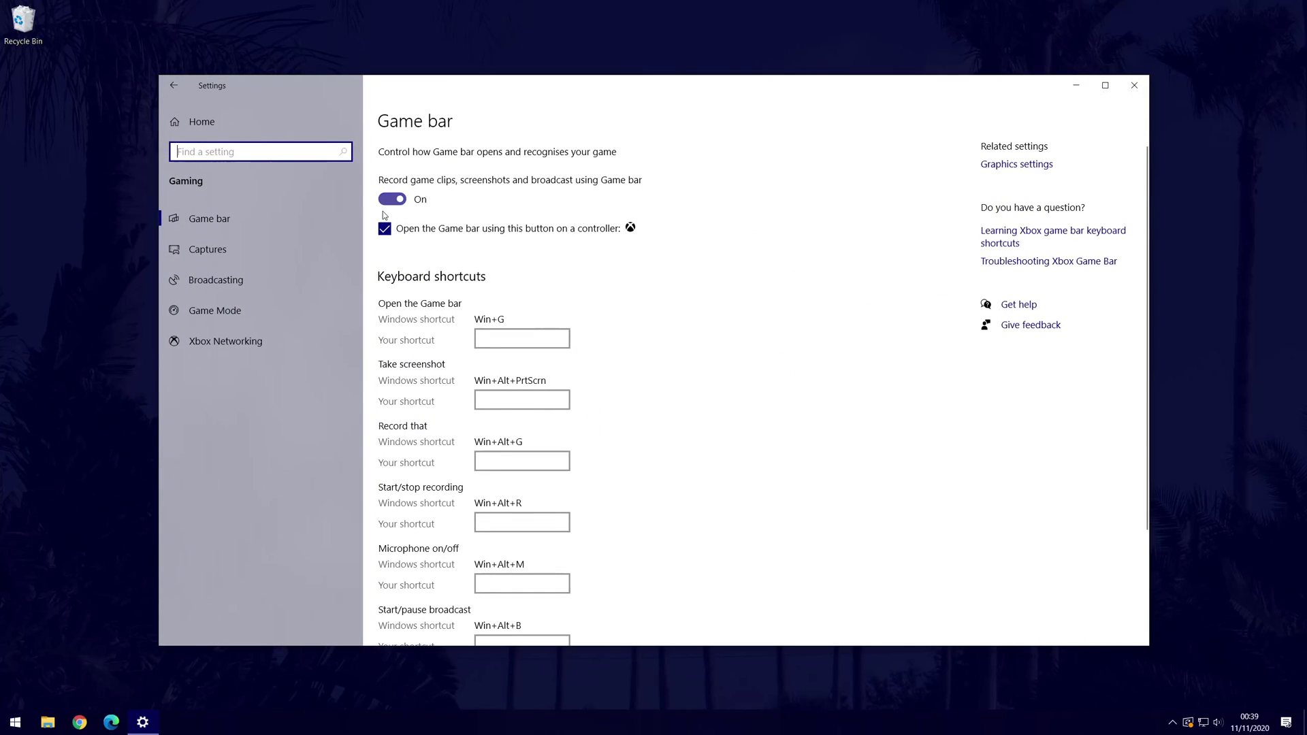
click(219, 256)
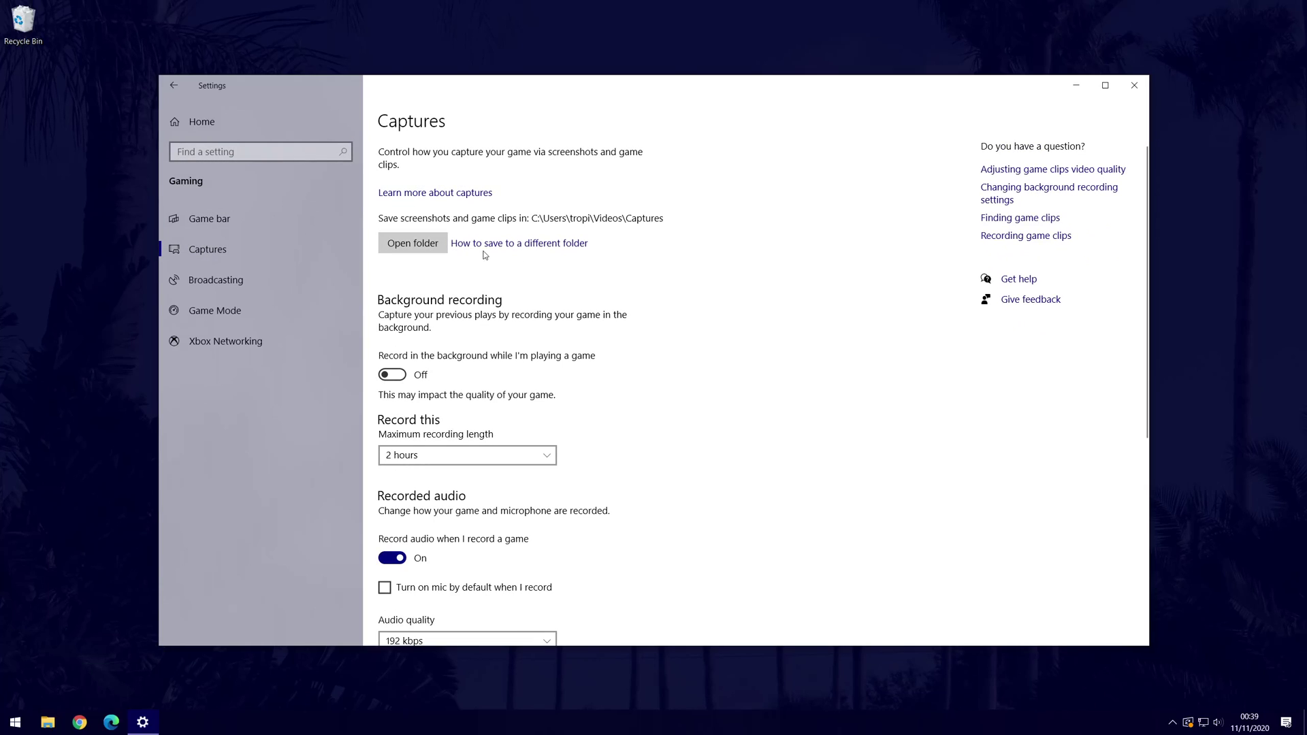
scroll(825, 372, down, 5)
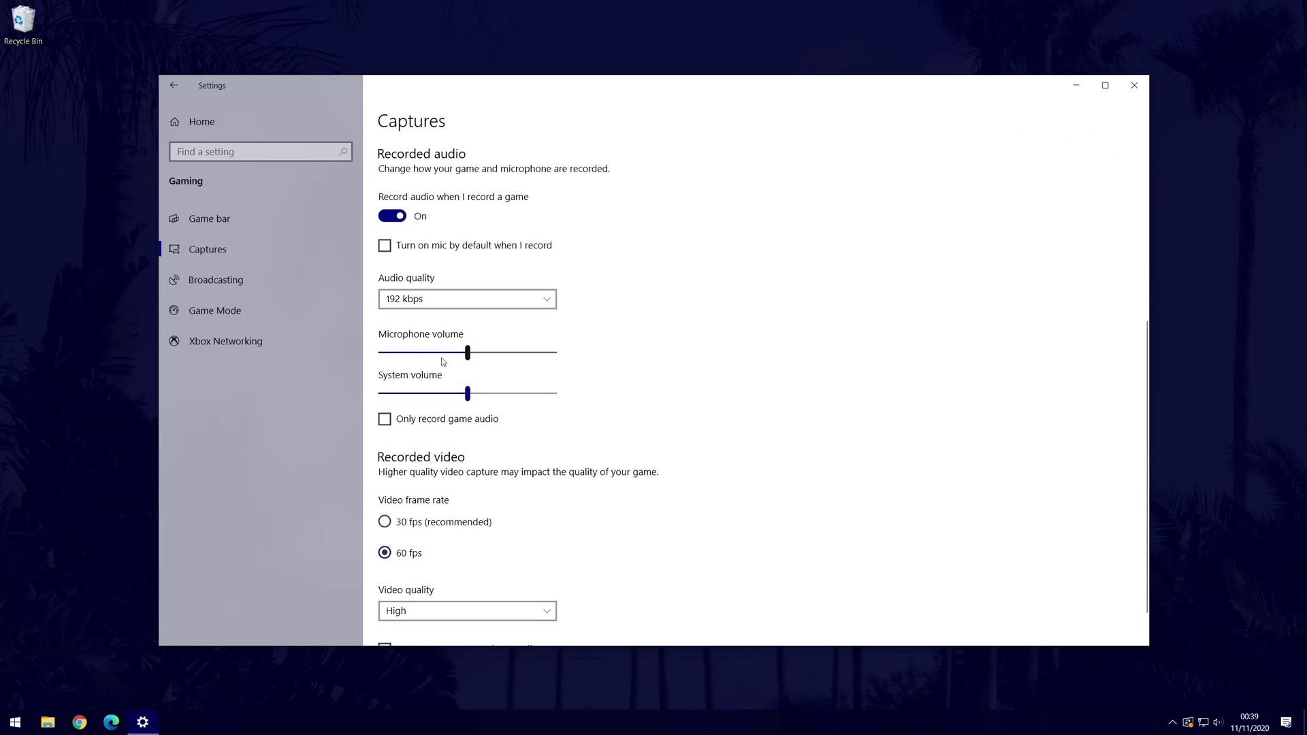
Keep audio quality at 192 kbps, frame rate at 60 fps and video quality High.
click(430, 306)
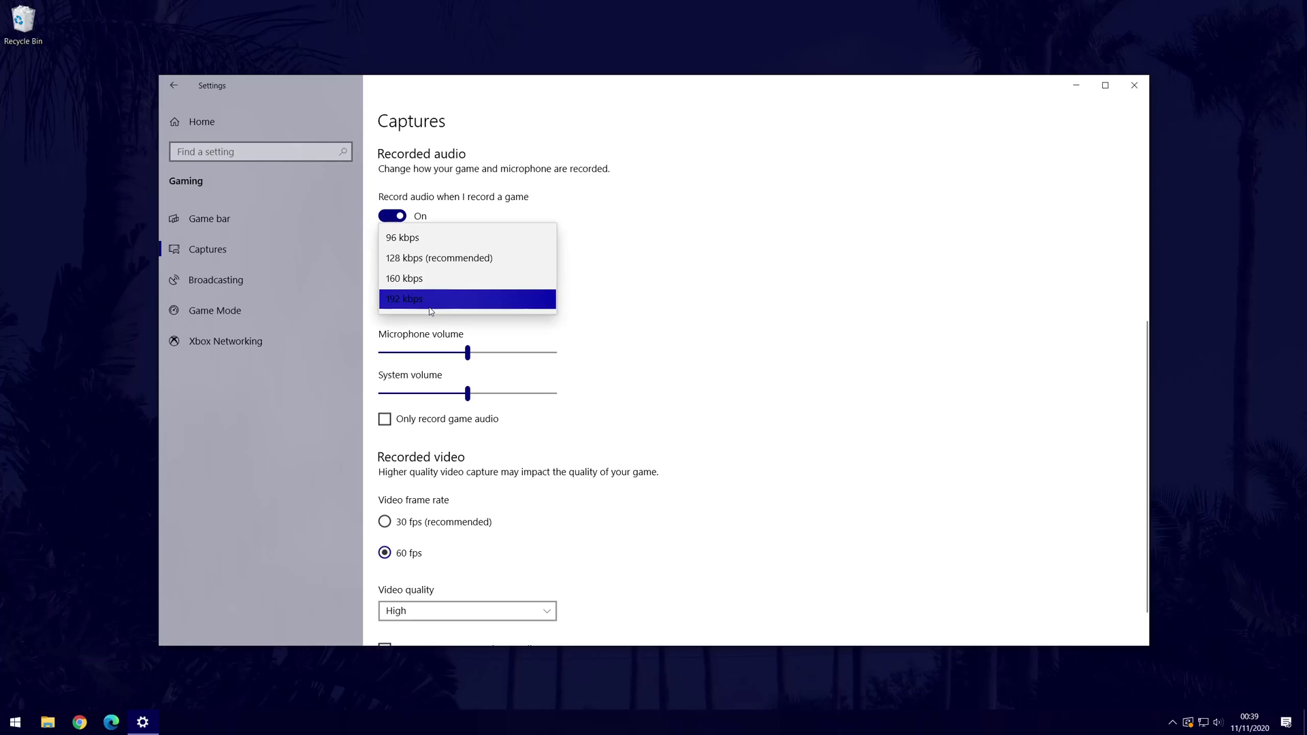
click(430, 301)
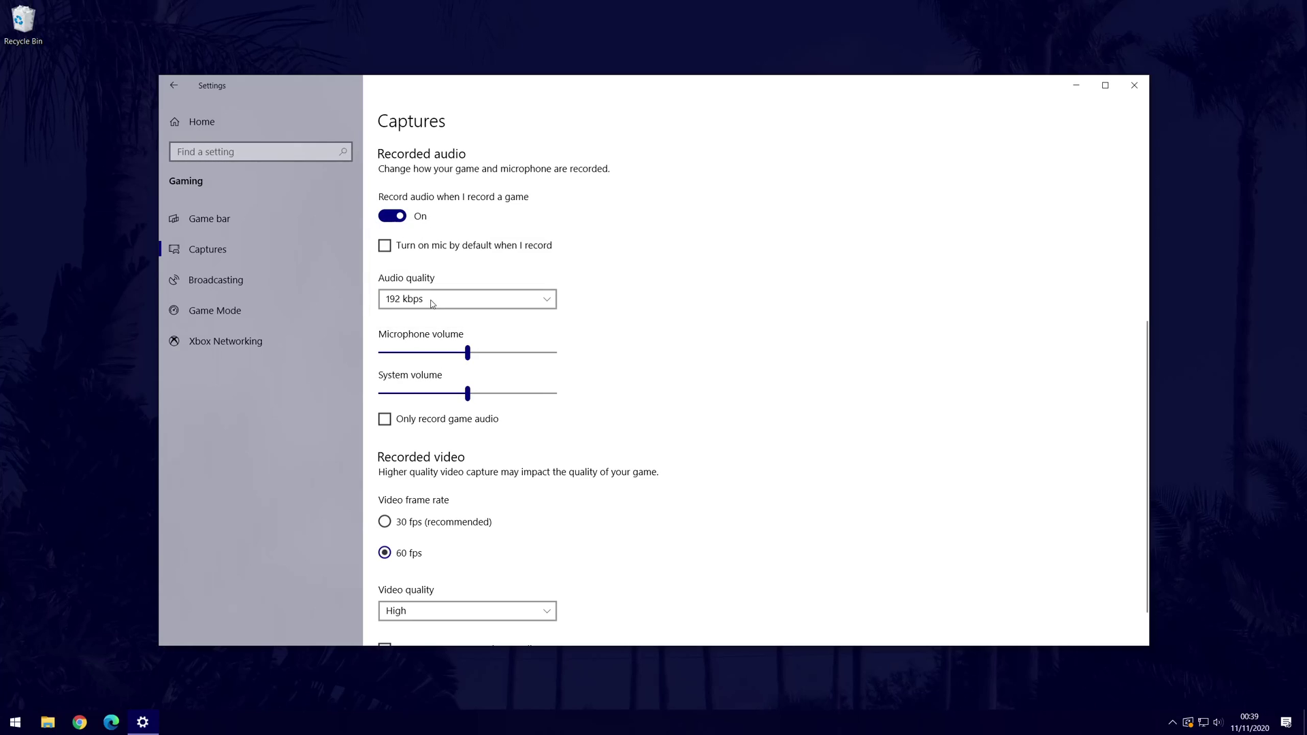
click(411, 523)
click(412, 551)
scroll(858, 423, down, 1)
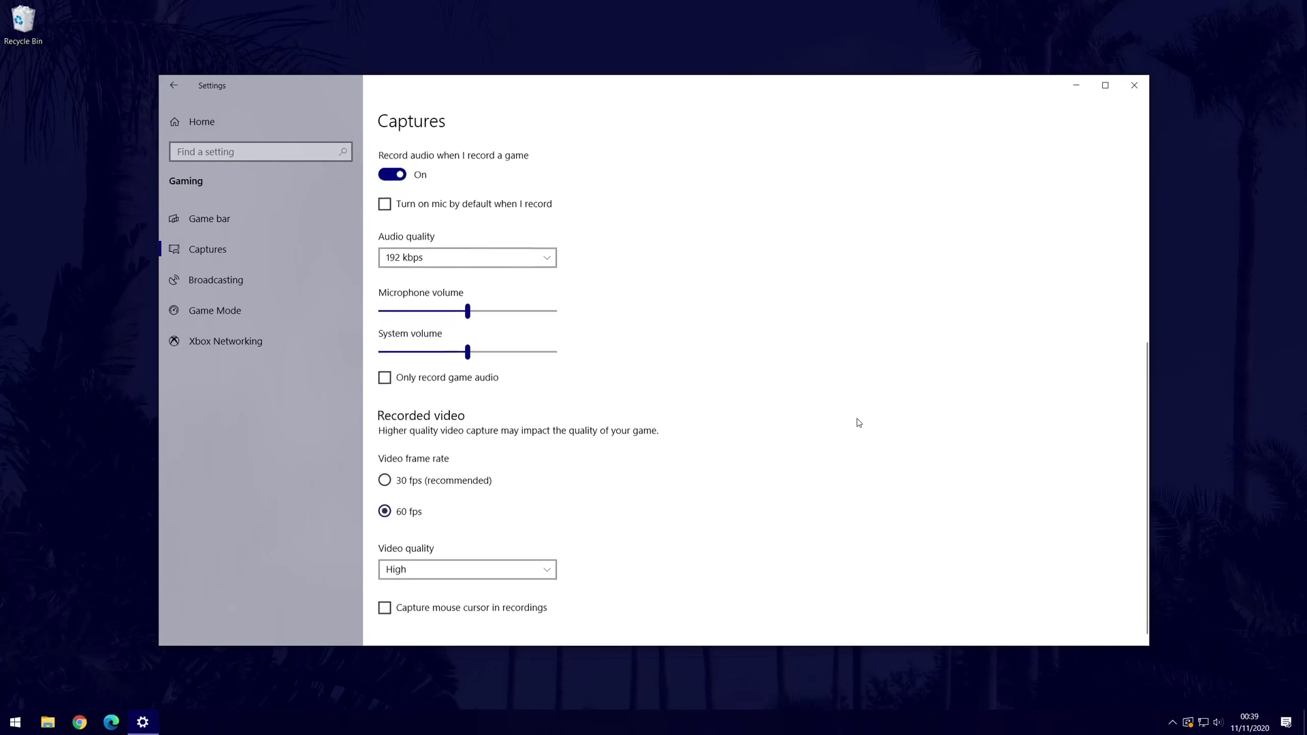
click(477, 571)
click(478, 568)
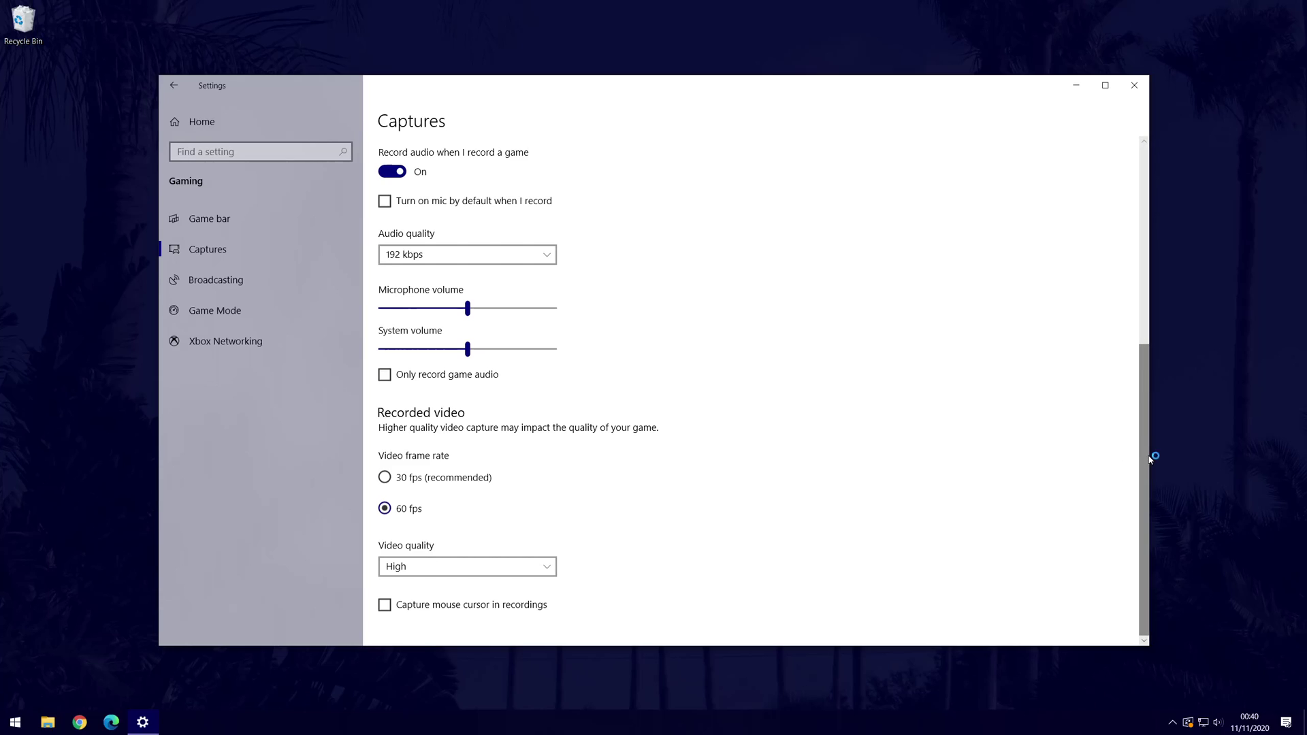
drag(1148, 457, 1151, 439)
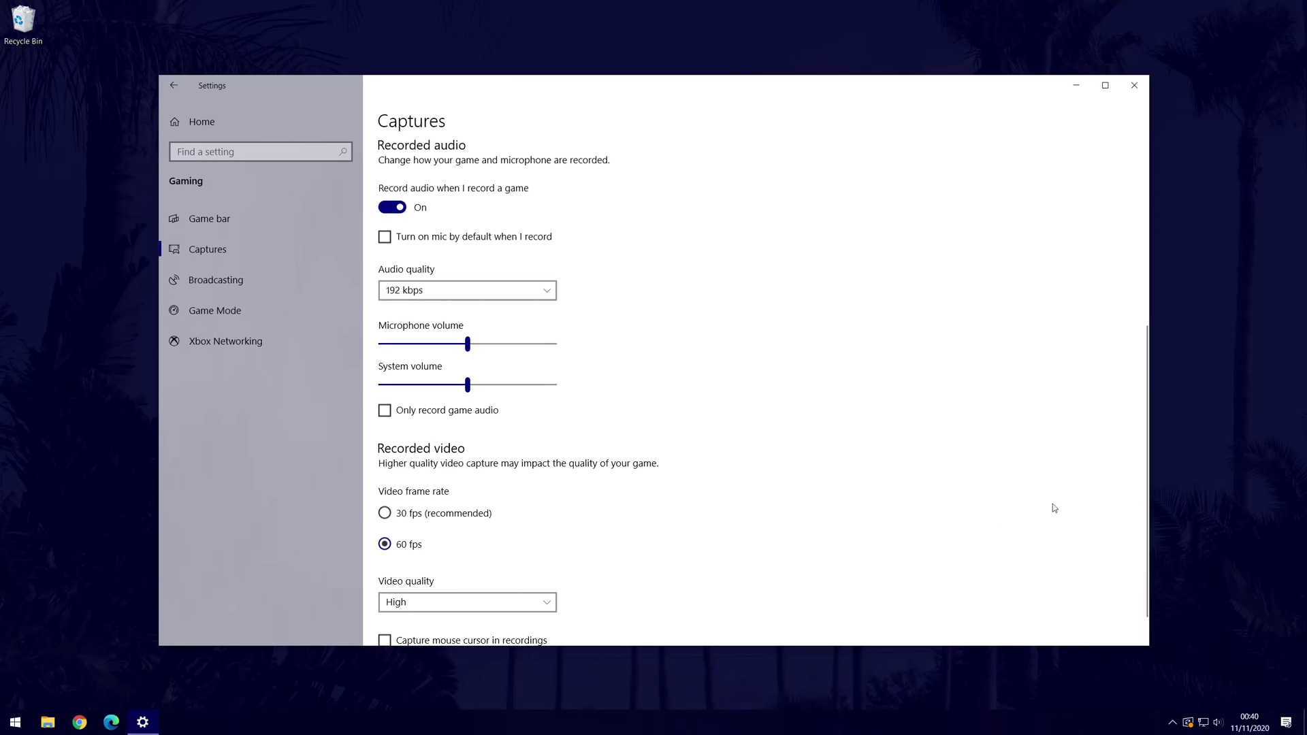
Close the Windows Settings window to return to the desktop.
click(1134, 85)
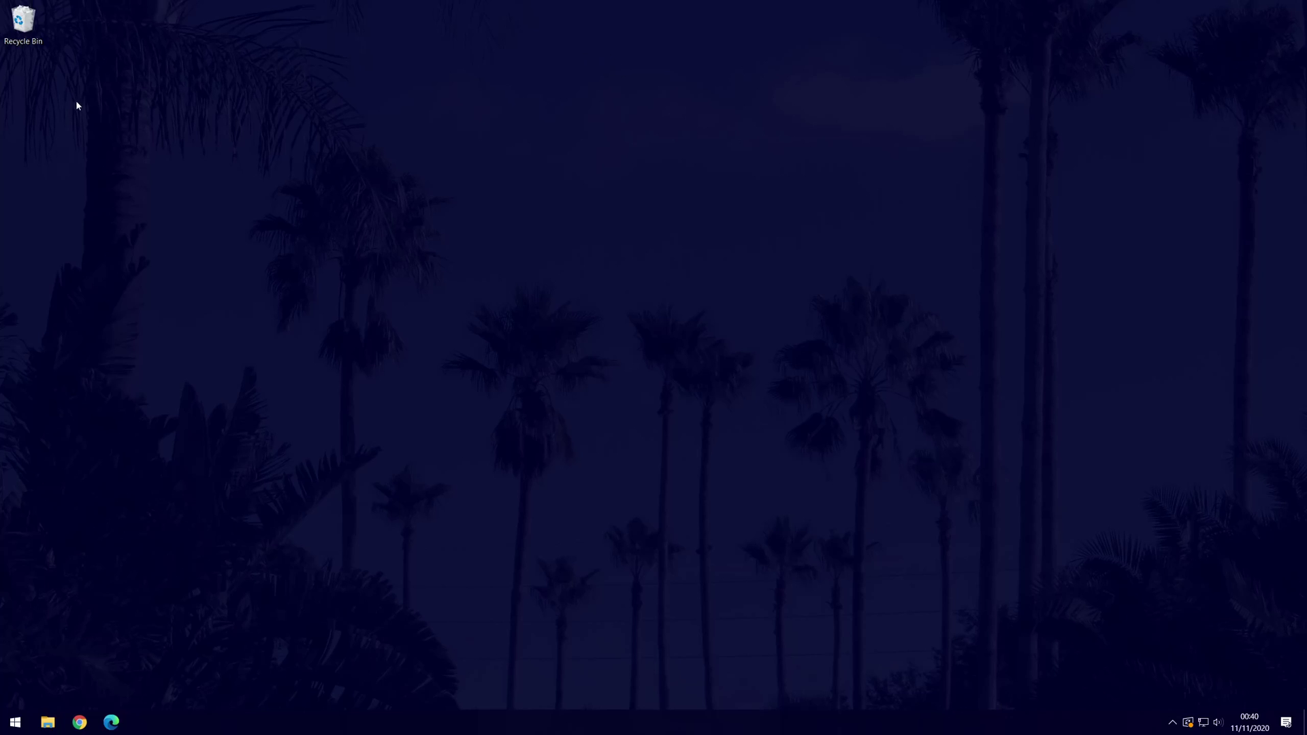
key(super+g)
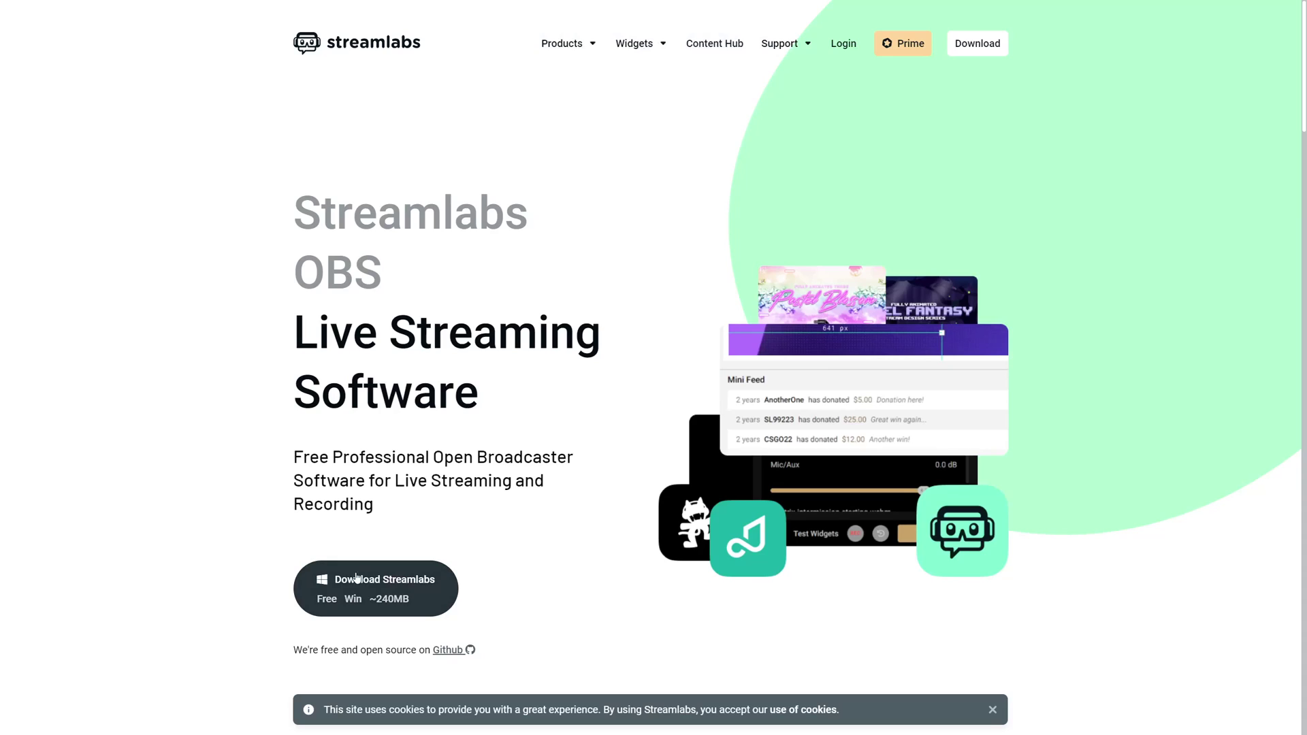
Download the Streamlabs OBS Windows installer from the Streamlabs page and run it.
click(393, 587)
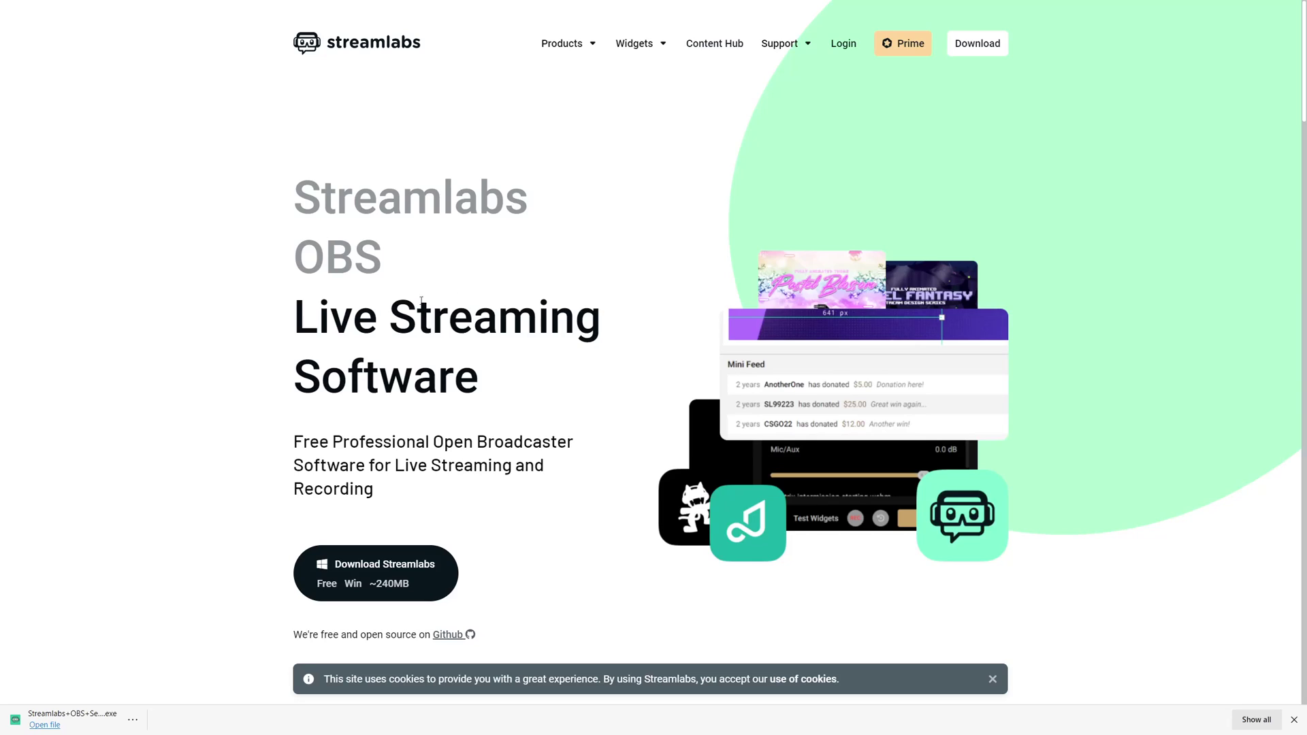
mouse_move(99, 727)
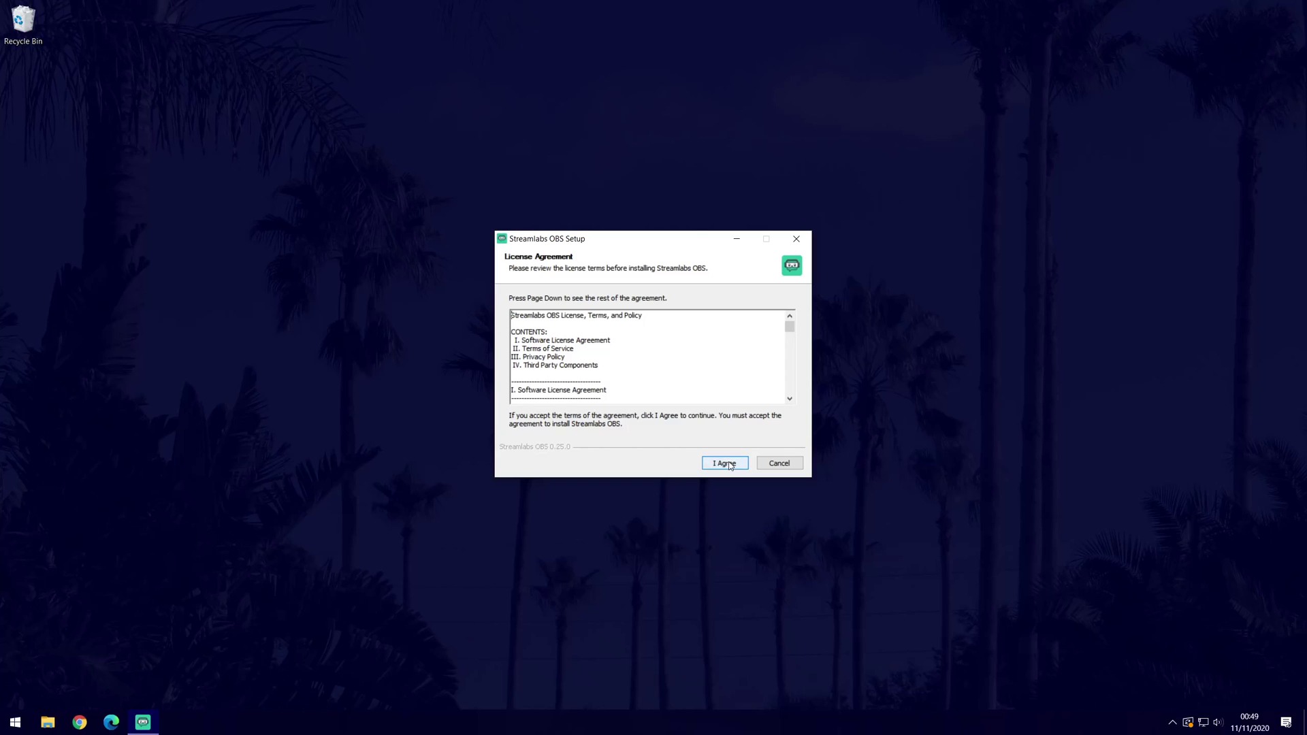
Agree to the licence and install into the default C:\Program Files\Streamlabs OBS folder.
click(729, 465)
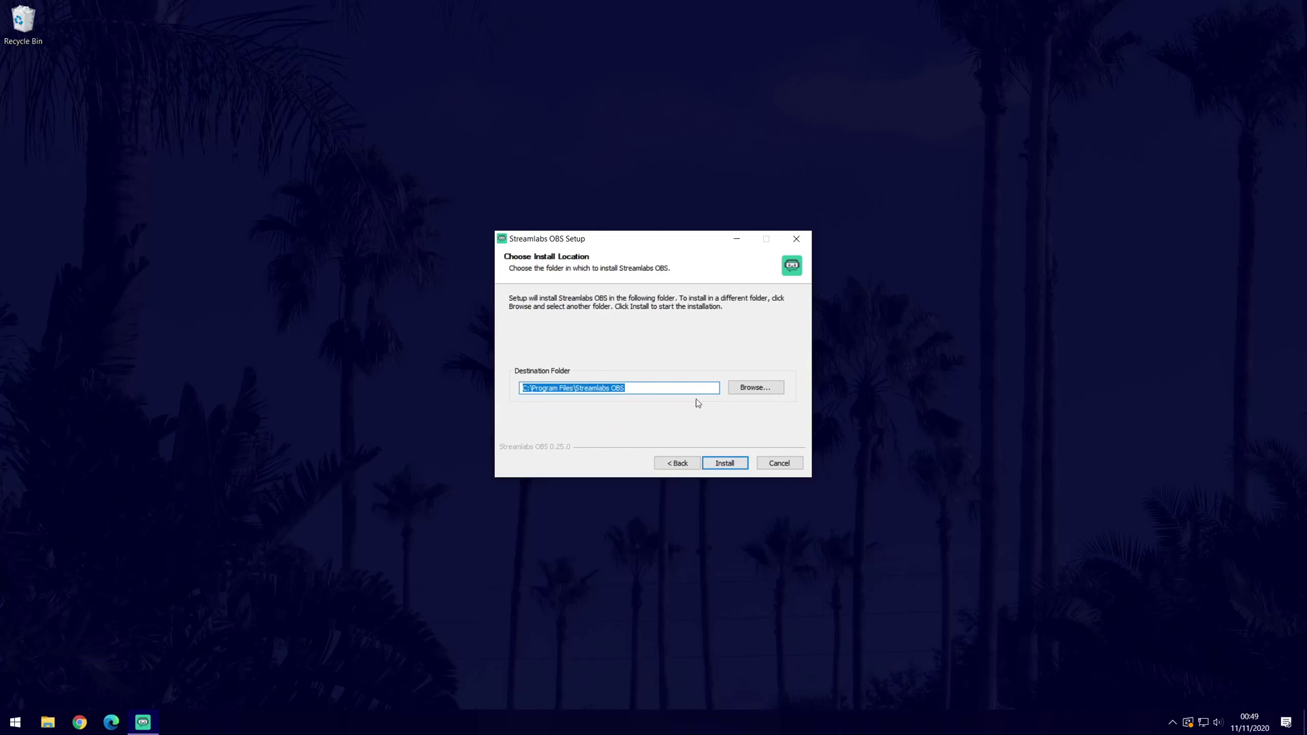
drag(637, 388, 521, 387)
click(695, 392)
click(725, 464)
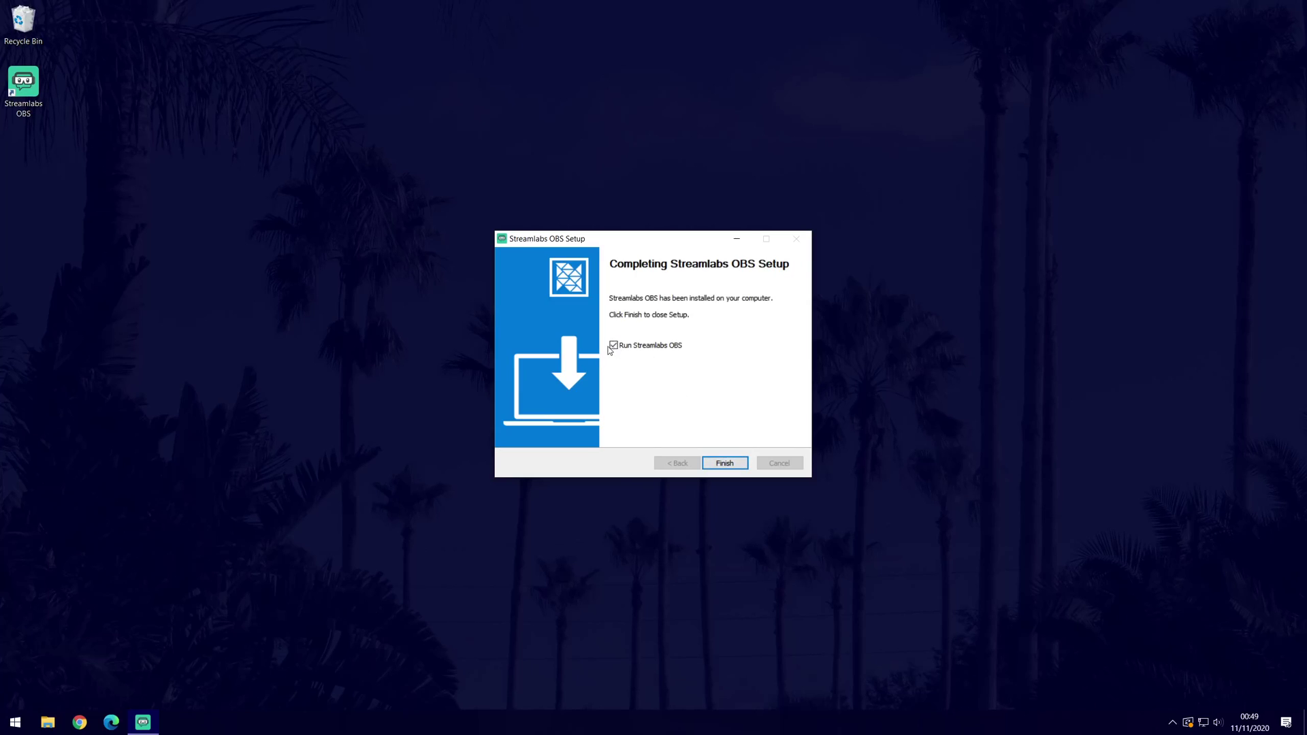
Launch Streamlabs OBS and try adding a Display Capture source, dismissing the existing-source prompt.
click(725, 464)
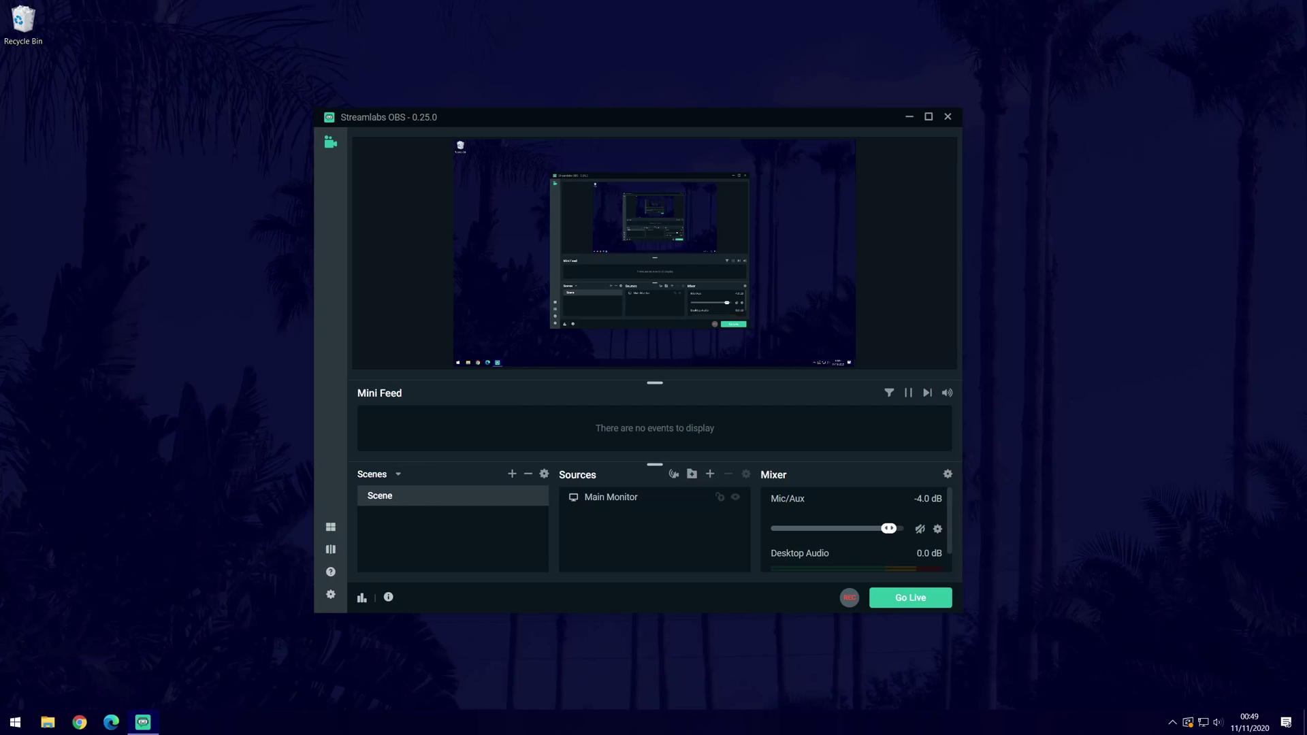
click(710, 473)
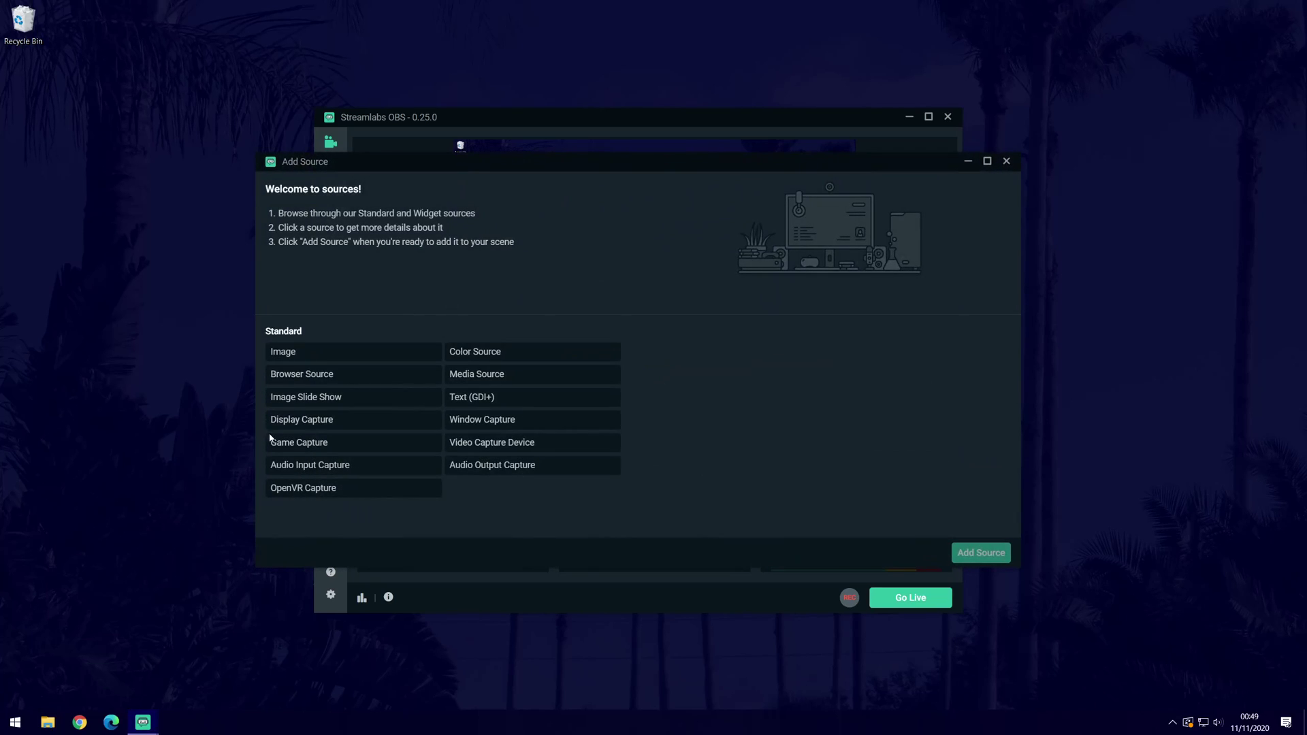
click(326, 421)
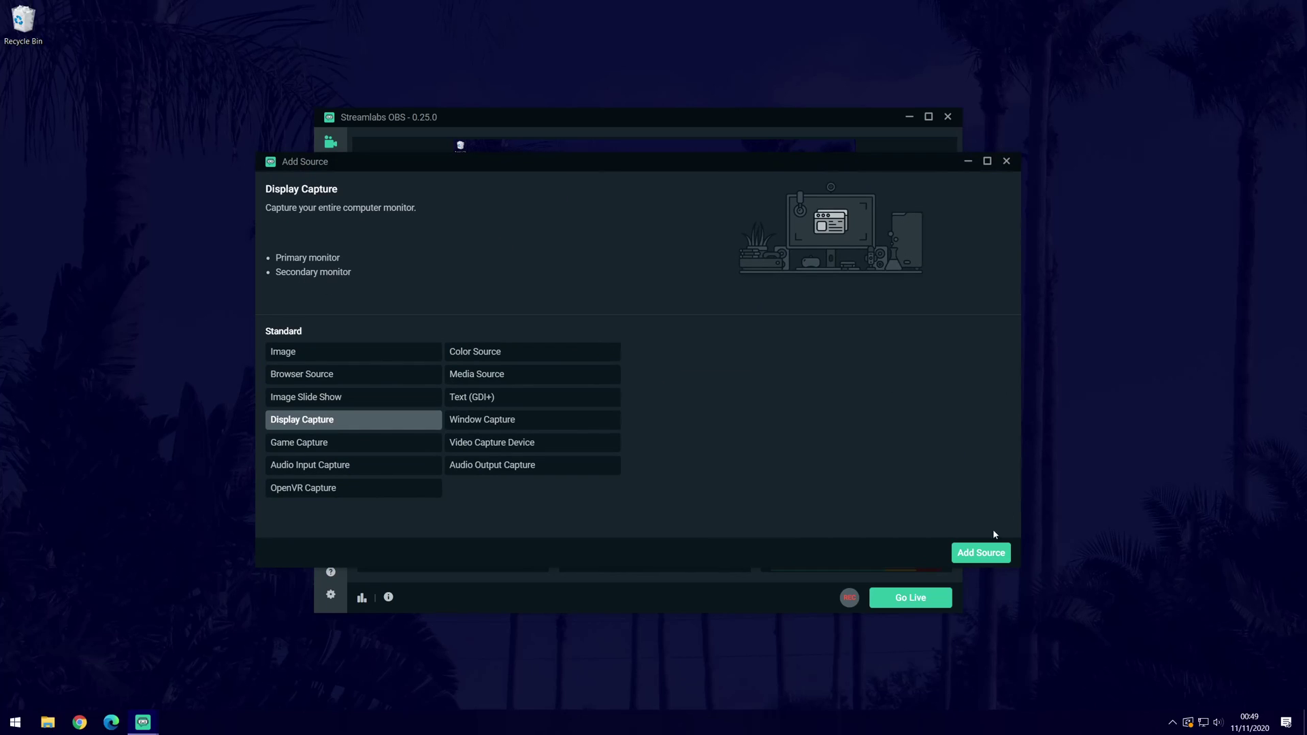
click(979, 552)
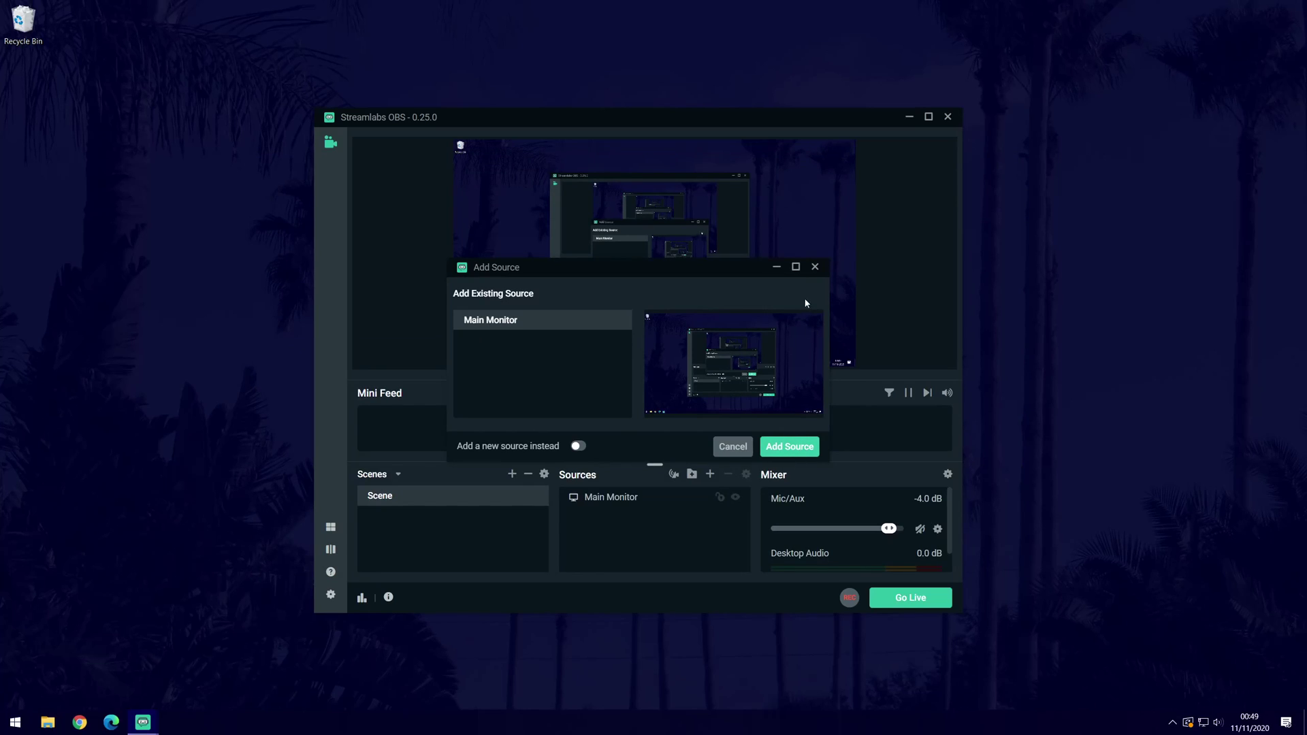
click(815, 268)
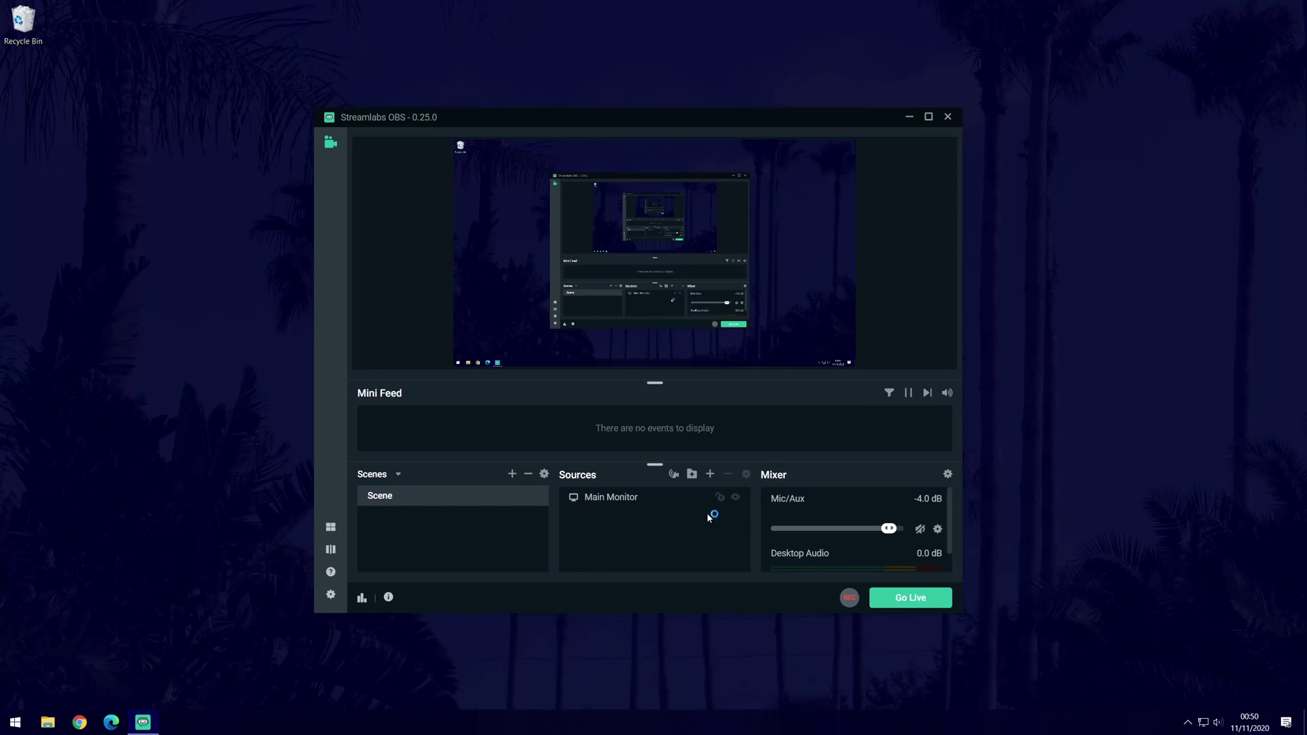
Look at the Image source type, then close the source list without adding anything.
click(710, 475)
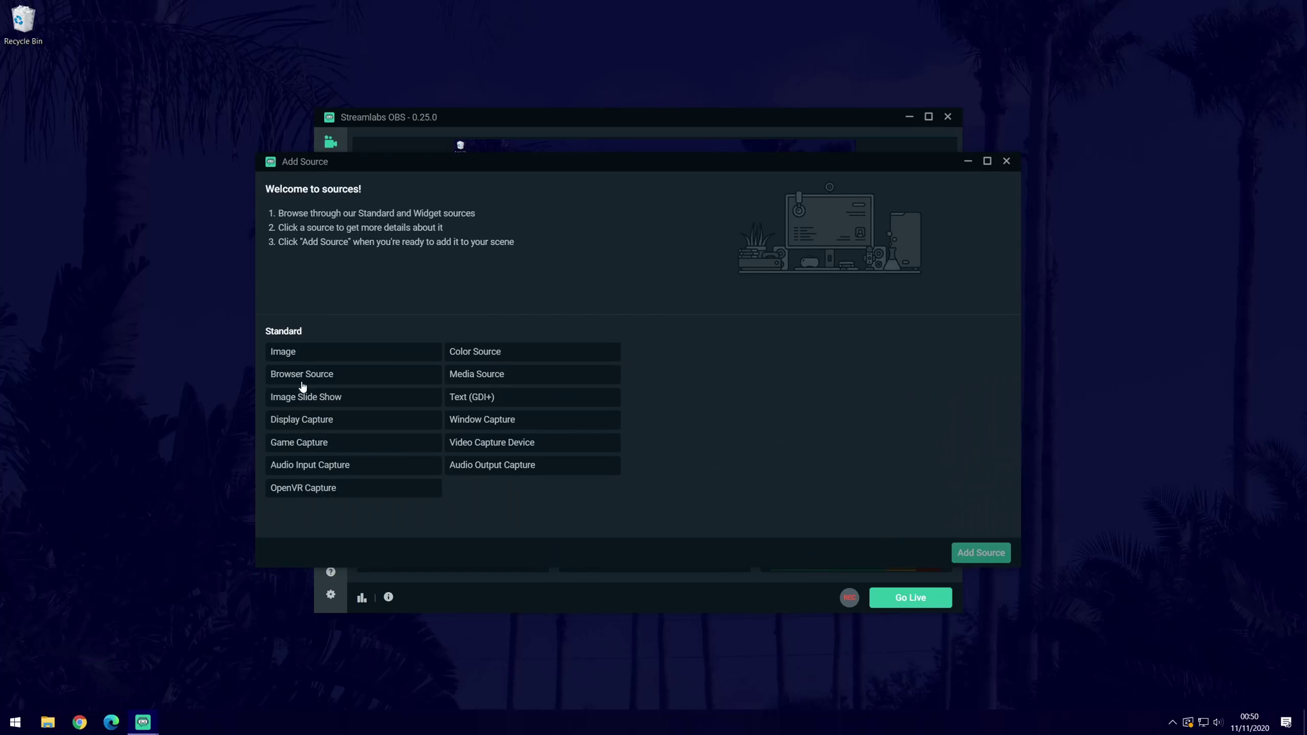
click(297, 352)
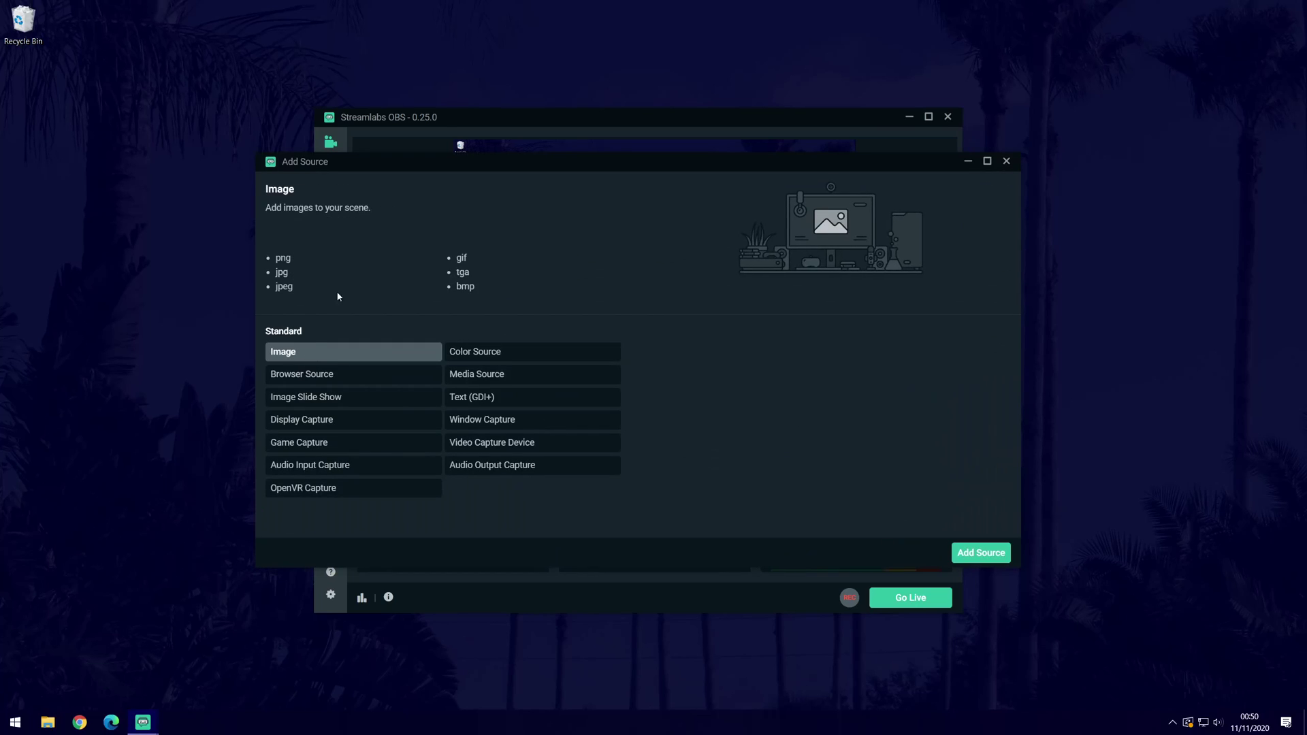
click(1011, 164)
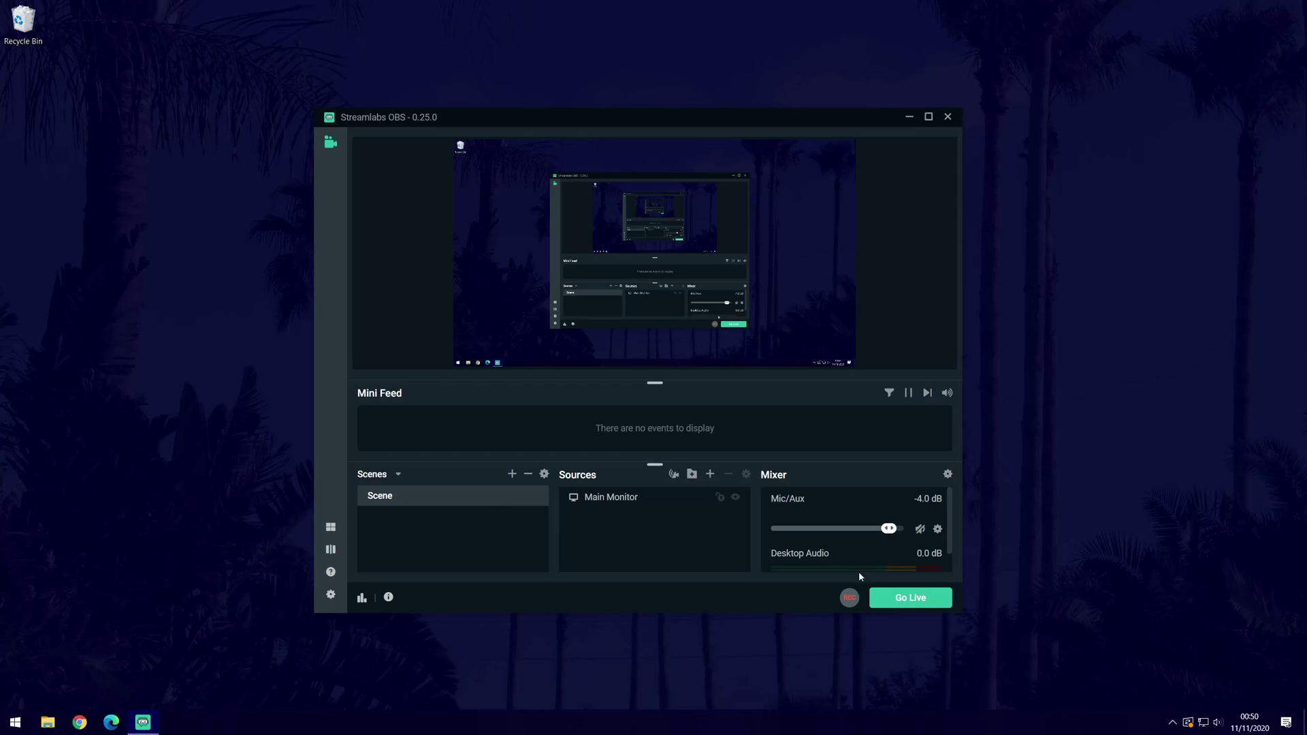
scroll(823, 534, down, 1)
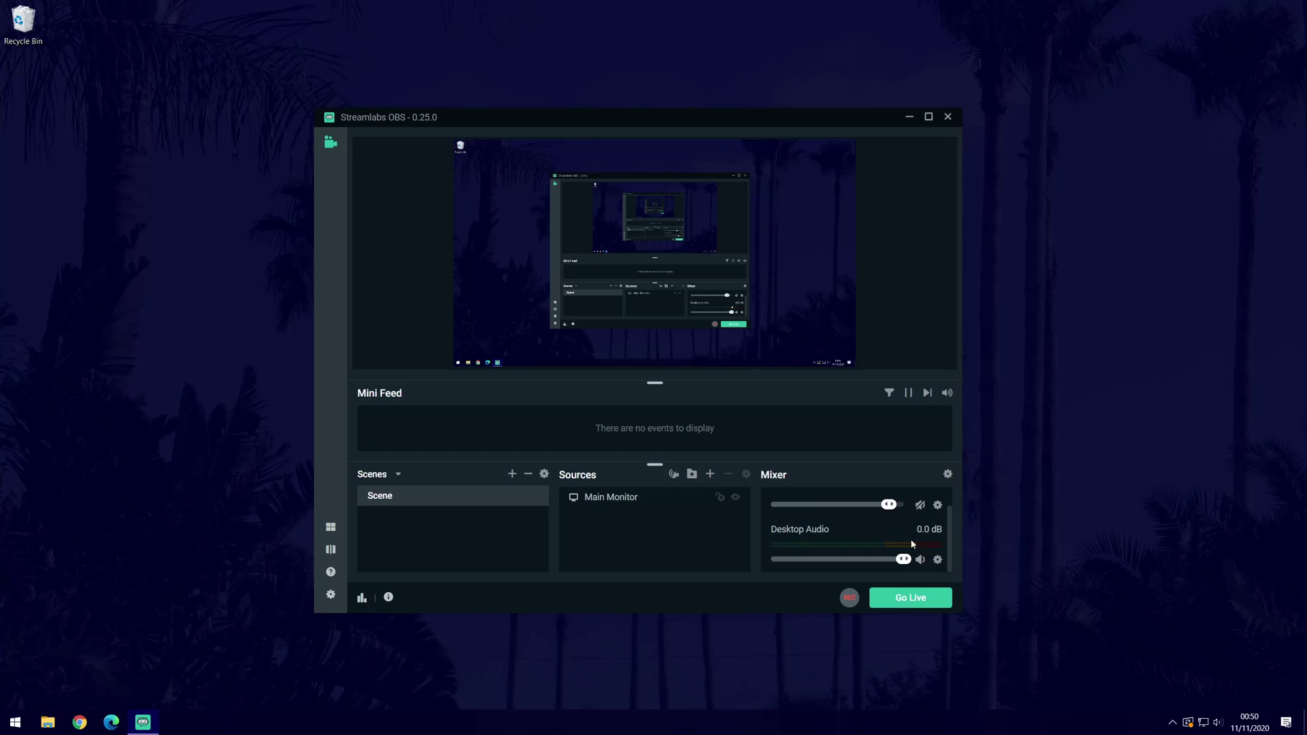
scroll(885, 535, up, 1)
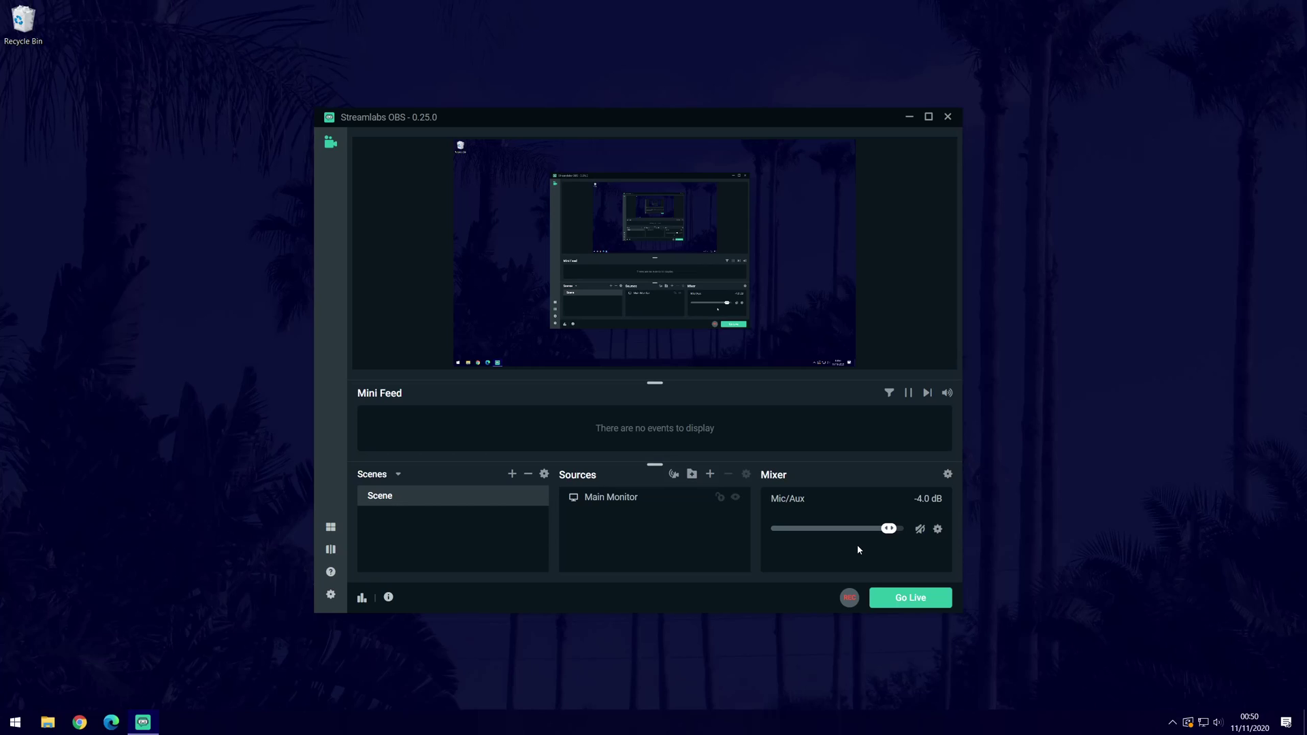
Open Streamlabs OBS settings and browse the pages to reach the Audio page.
click(331, 595)
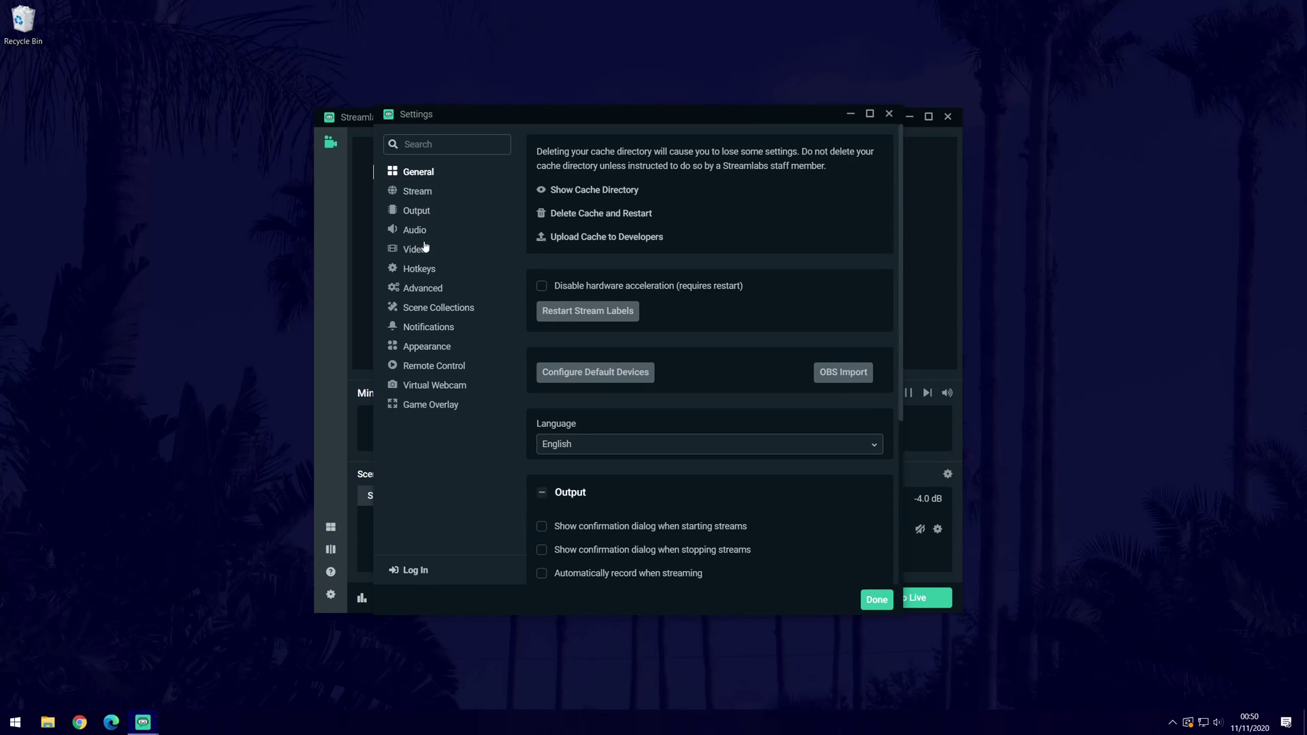
click(428, 194)
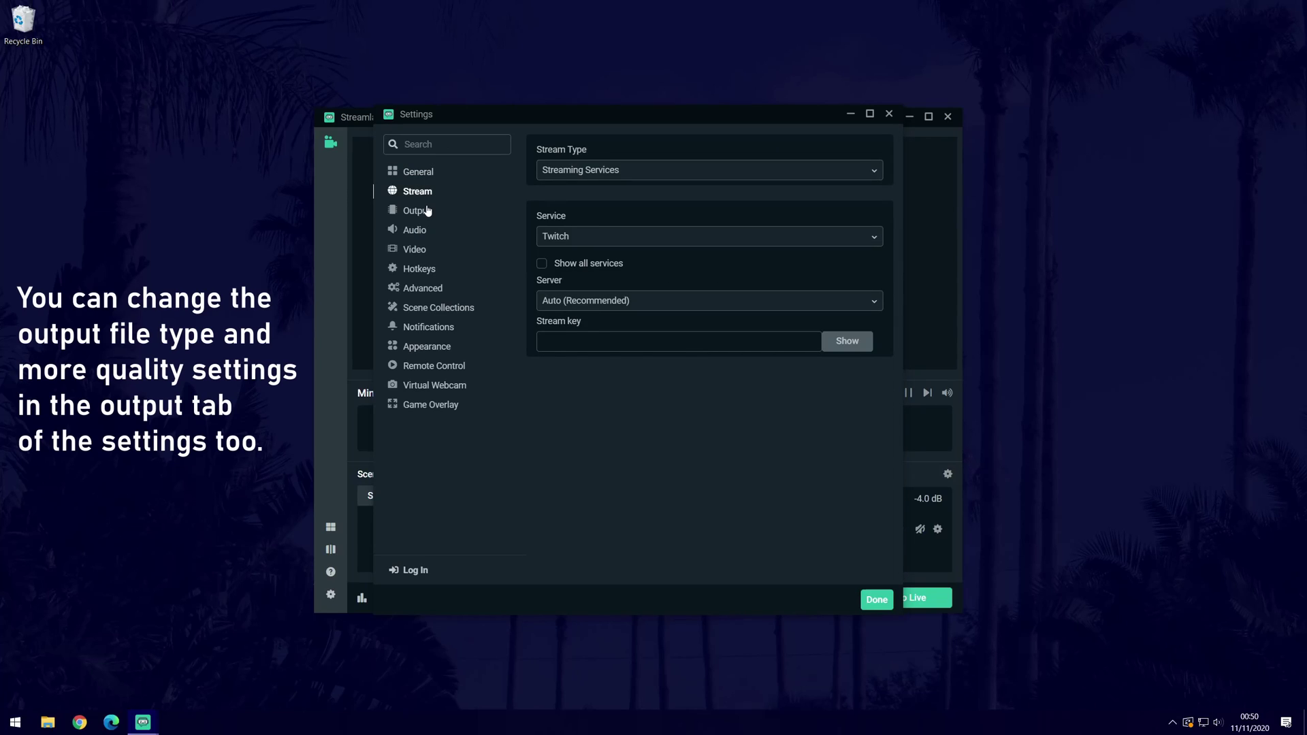
click(414, 210)
scroll(678, 322, down, 2)
click(424, 233)
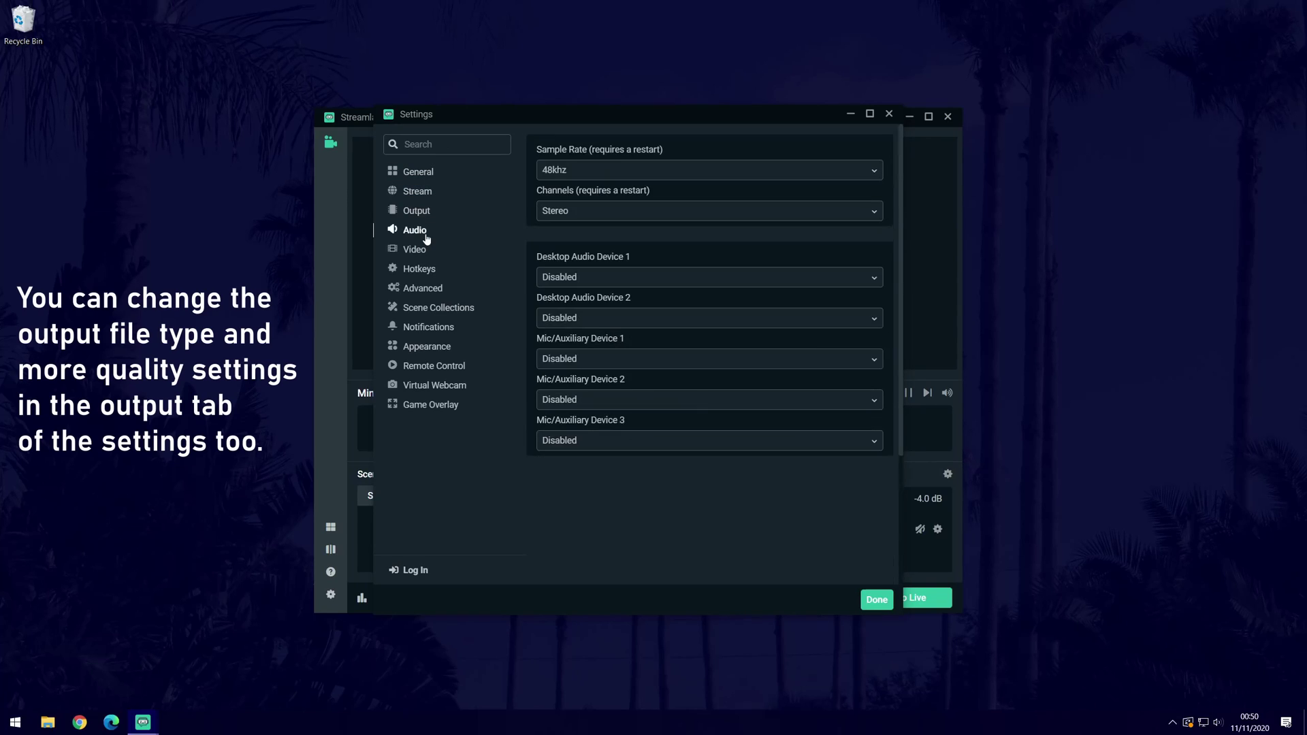
click(423, 254)
click(423, 232)
click(422, 252)
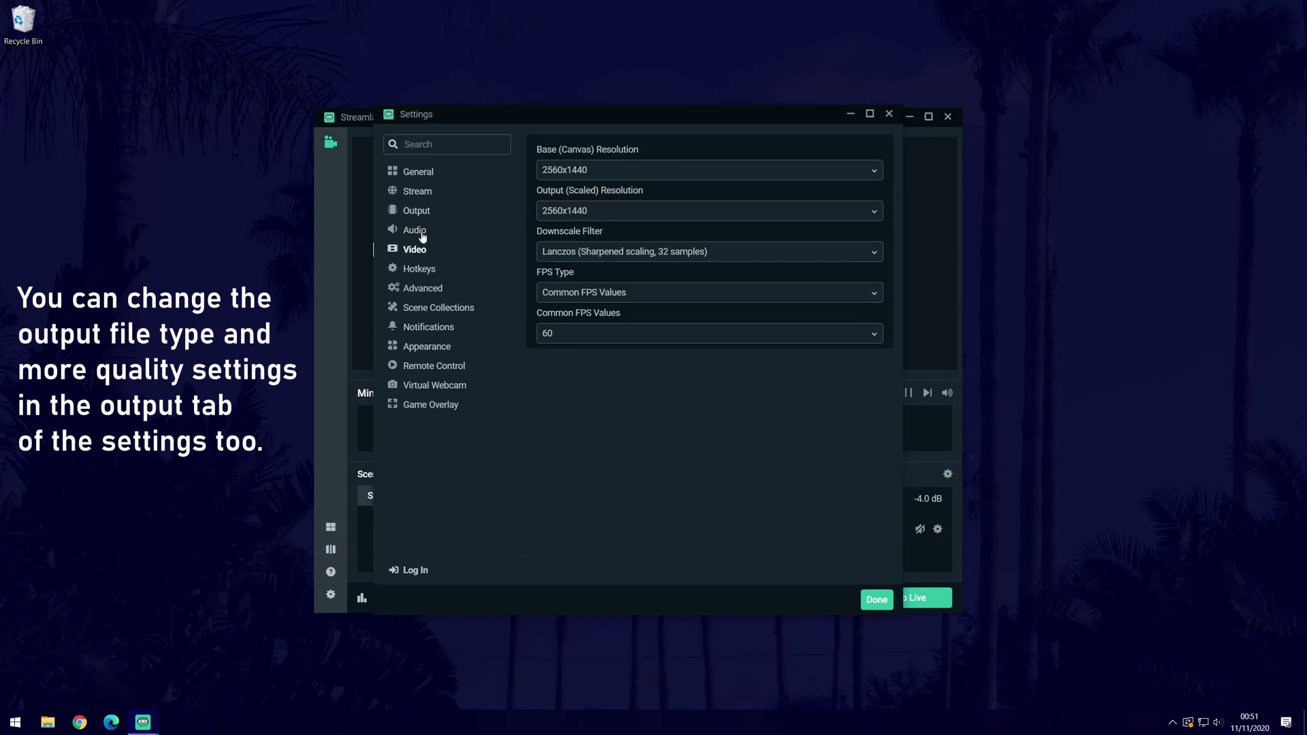
click(418, 231)
Set sample rate 48khz, Stereo channels, and Desktop Audio Device 1 to Default.
click(599, 168)
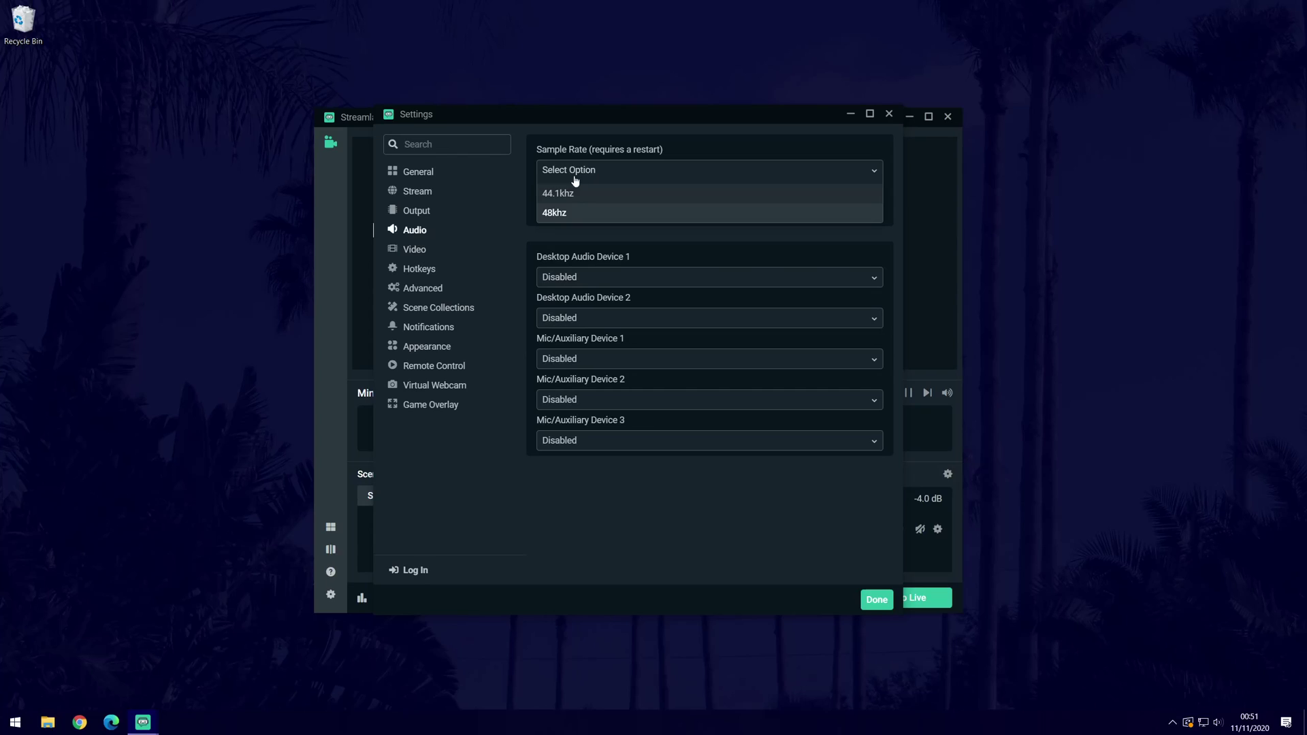
click(575, 212)
click(579, 210)
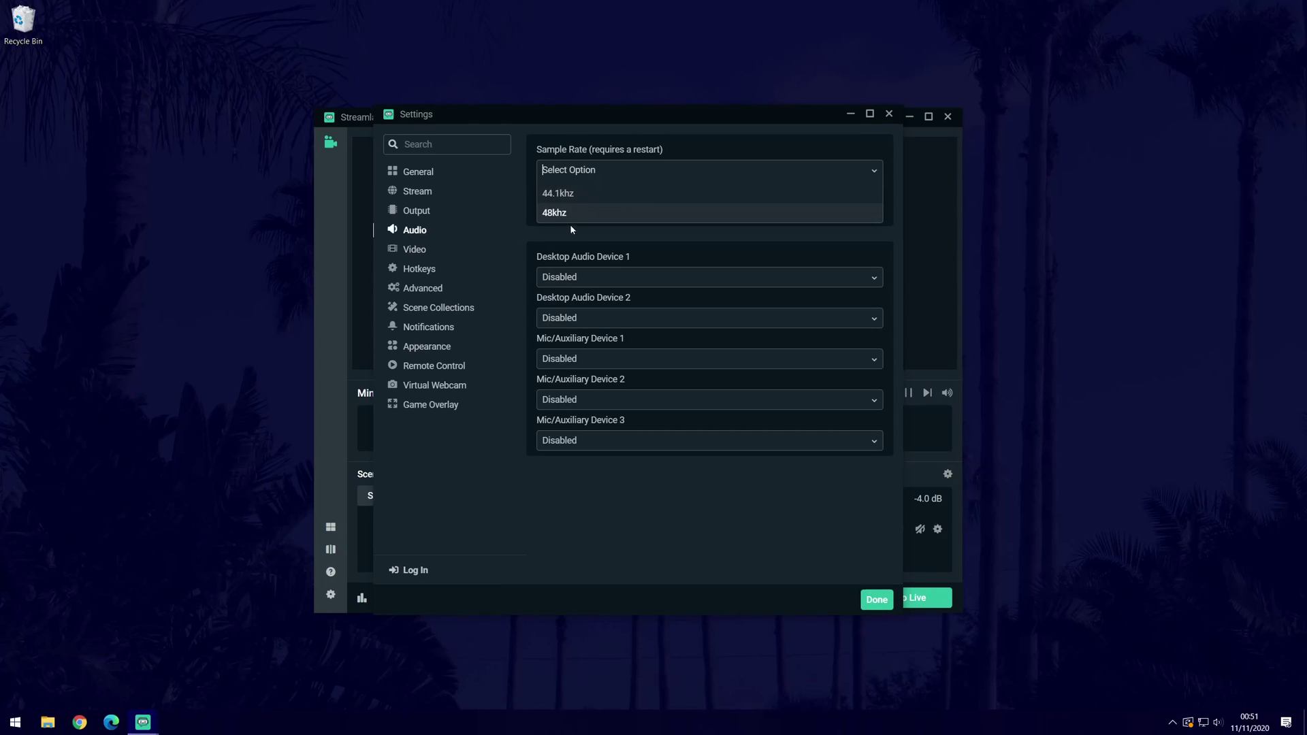
click(563, 216)
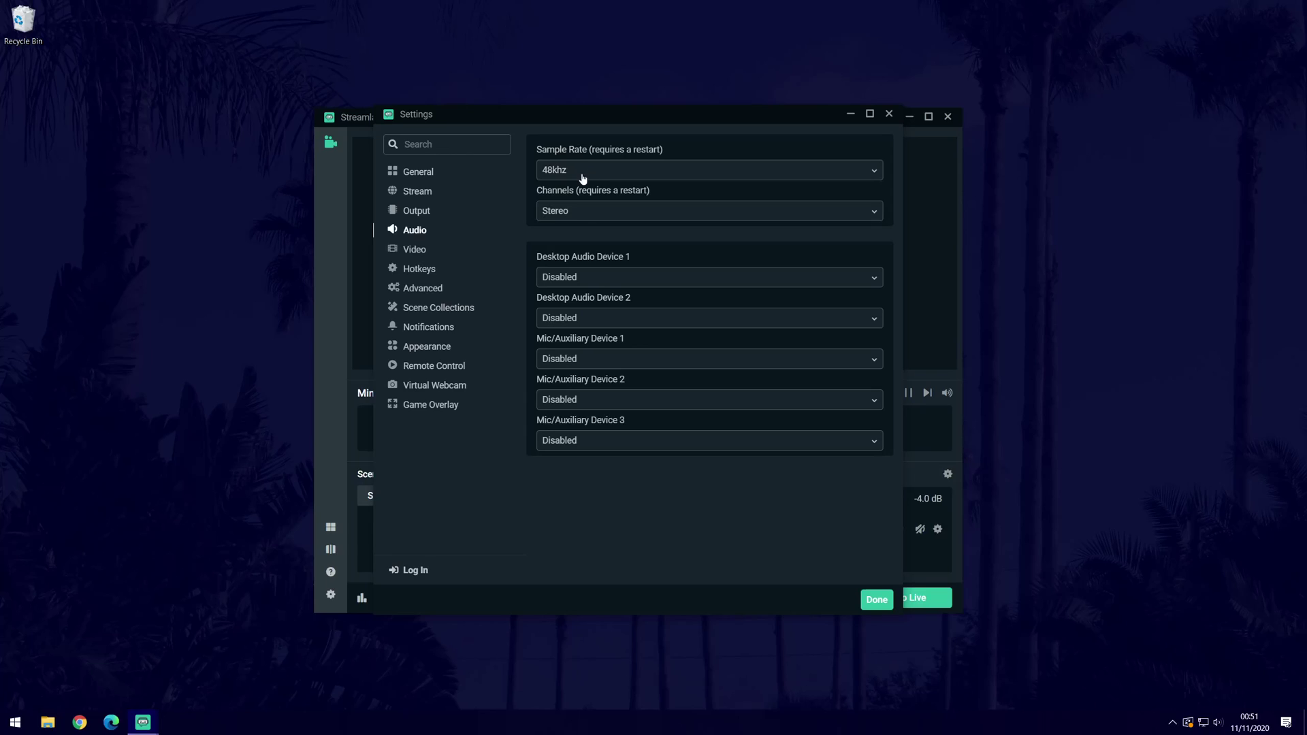
click(636, 280)
click(592, 321)
drag(776, 118, 618, 127)
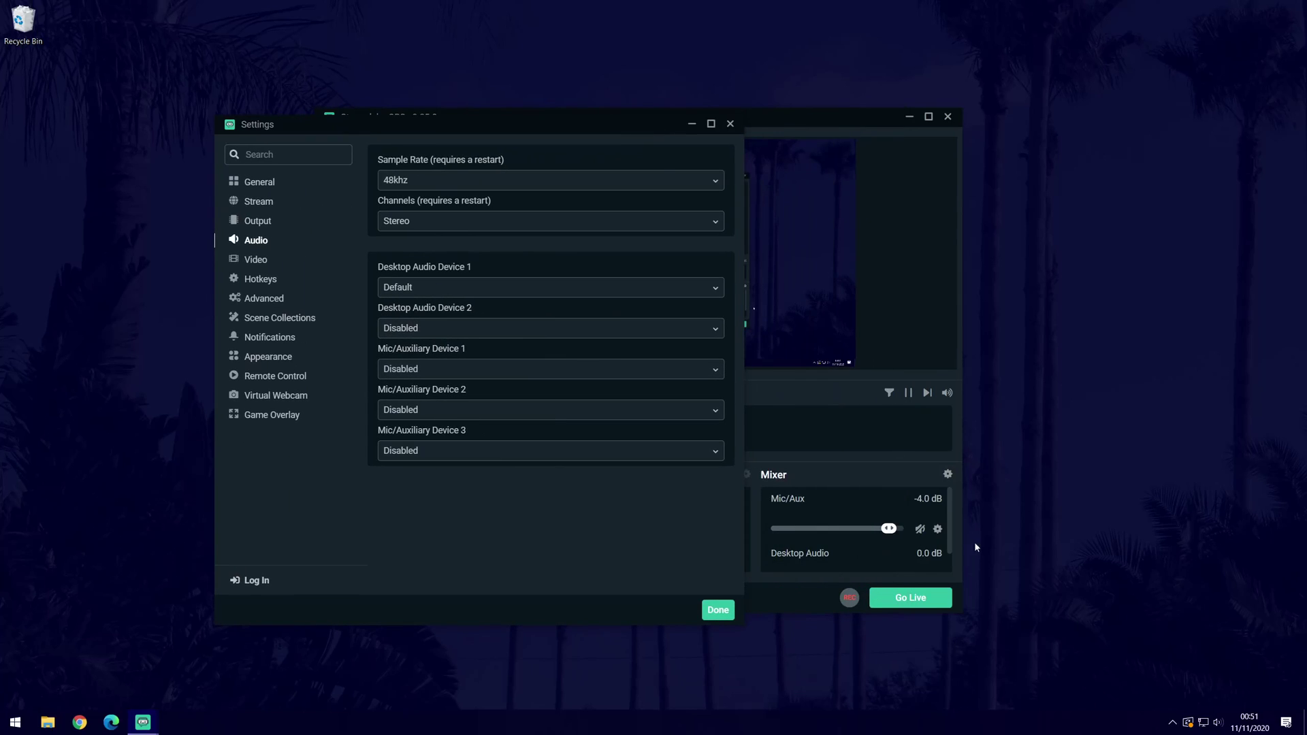
scroll(904, 511, down, 1)
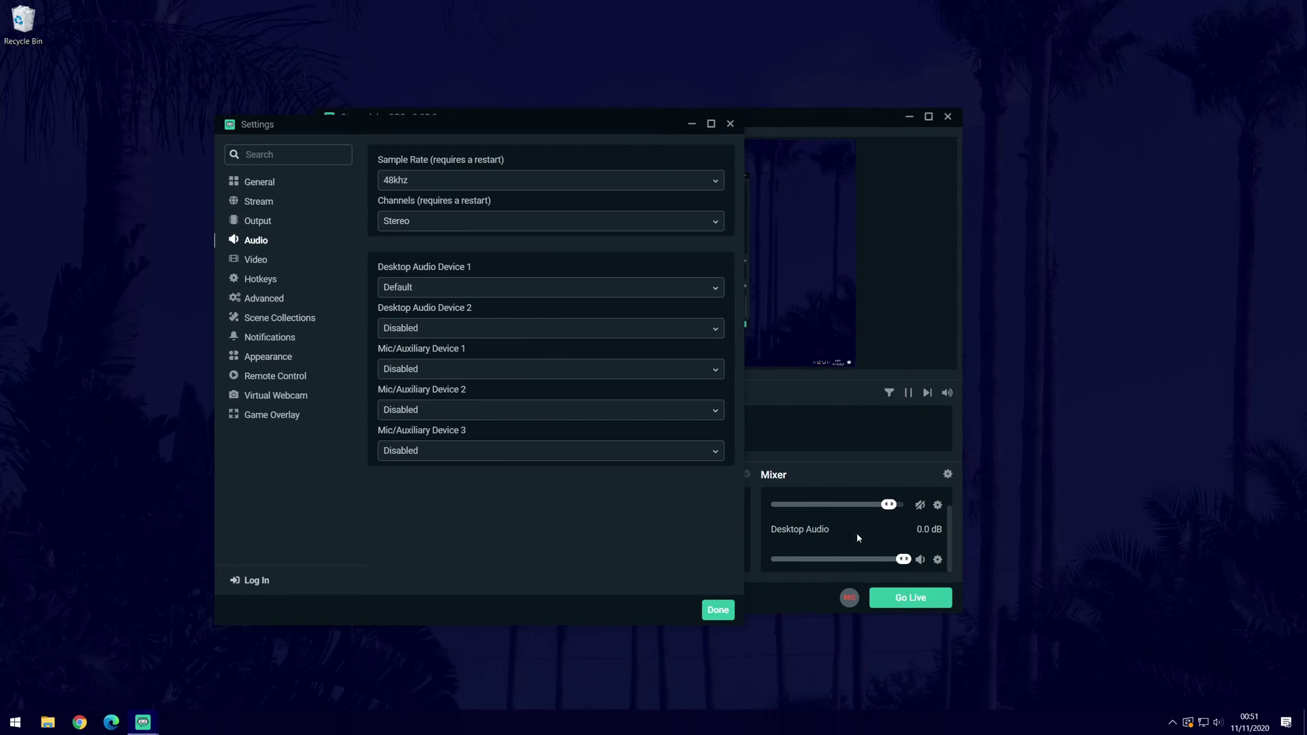
drag(515, 124, 651, 116)
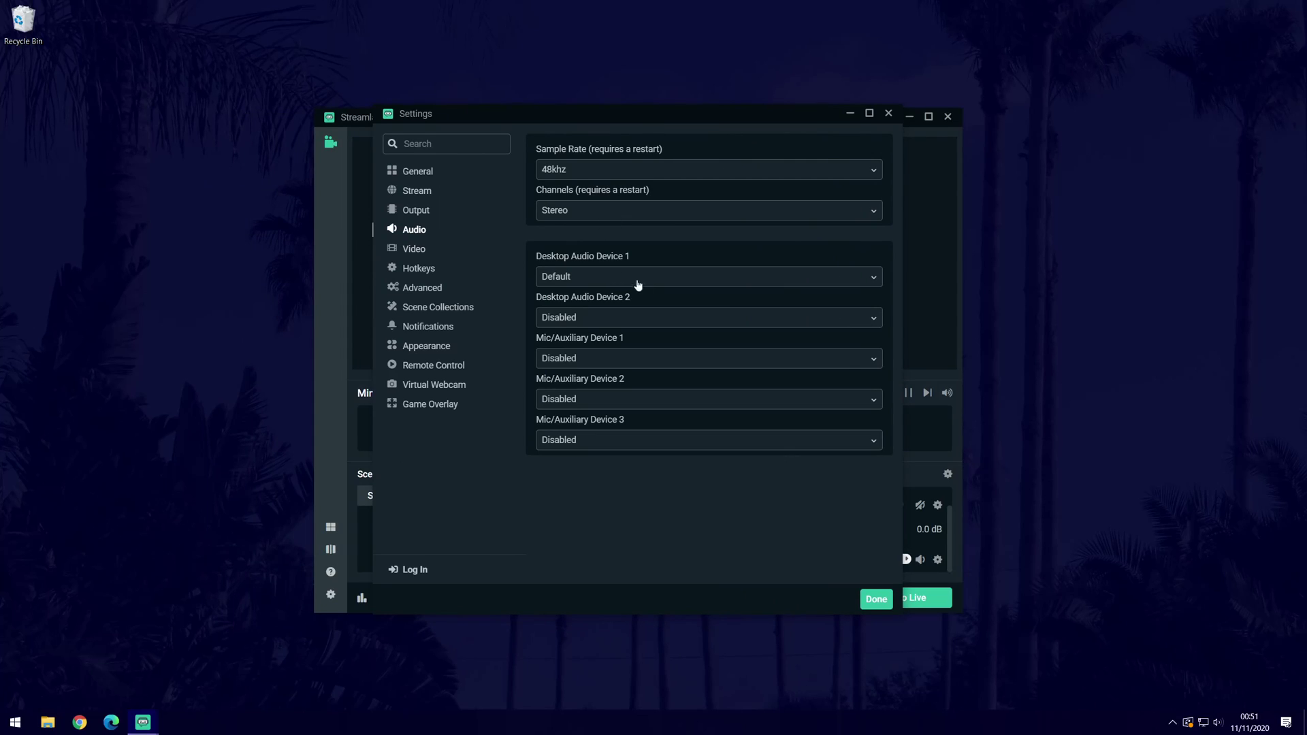
On the Video page, set base and output resolution to 2560x1440.
click(408, 255)
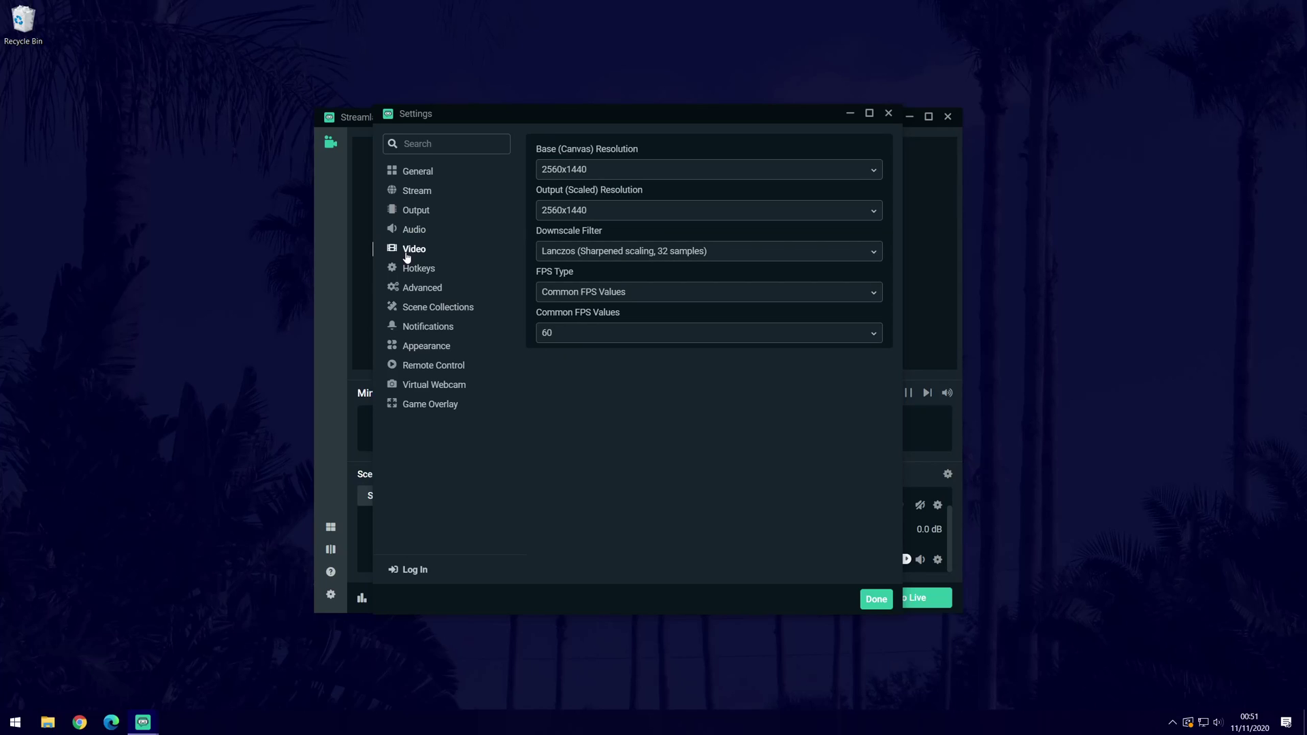
click(600, 170)
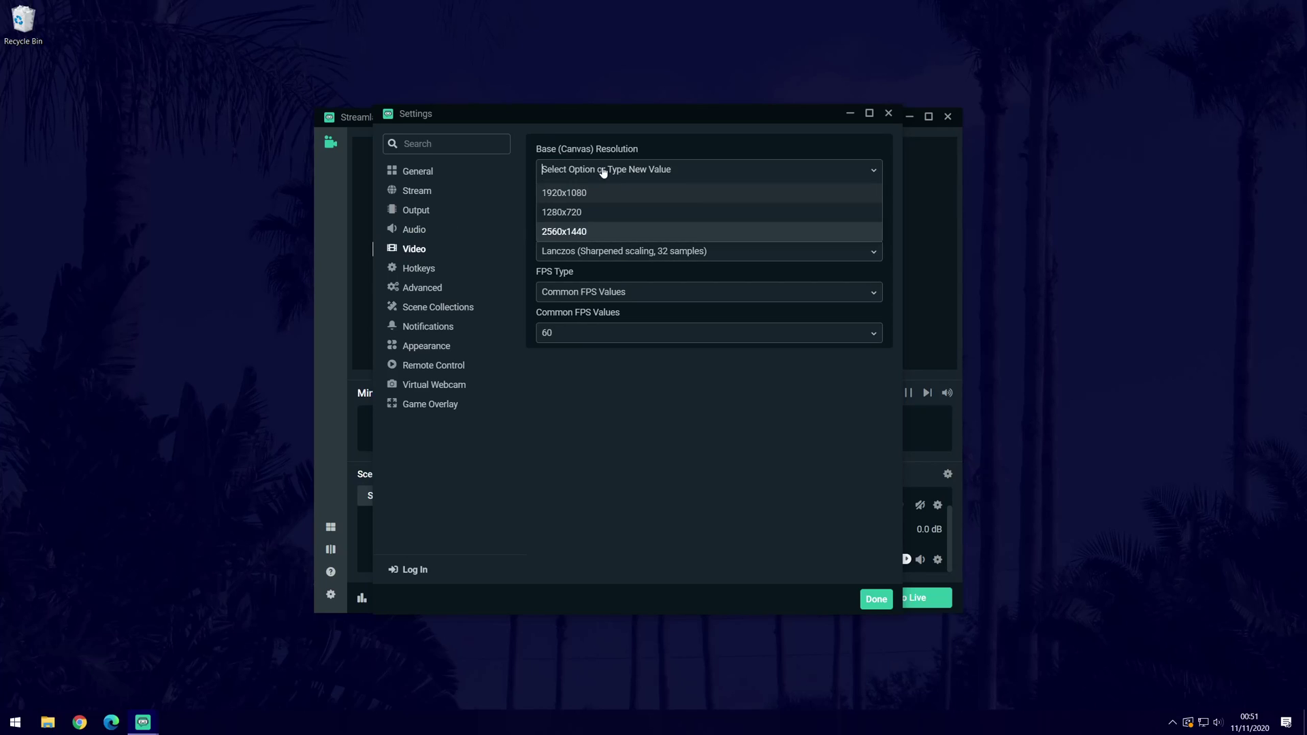
click(569, 232)
click(571, 216)
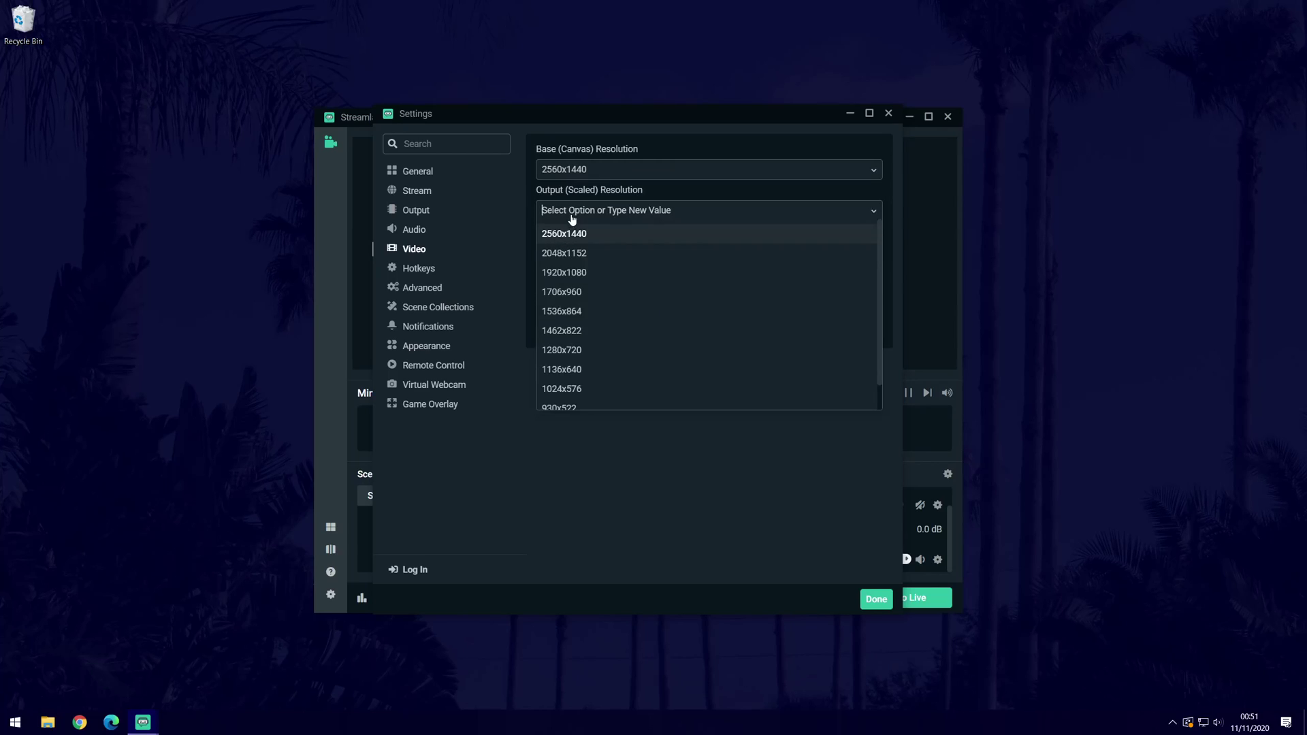
click(570, 234)
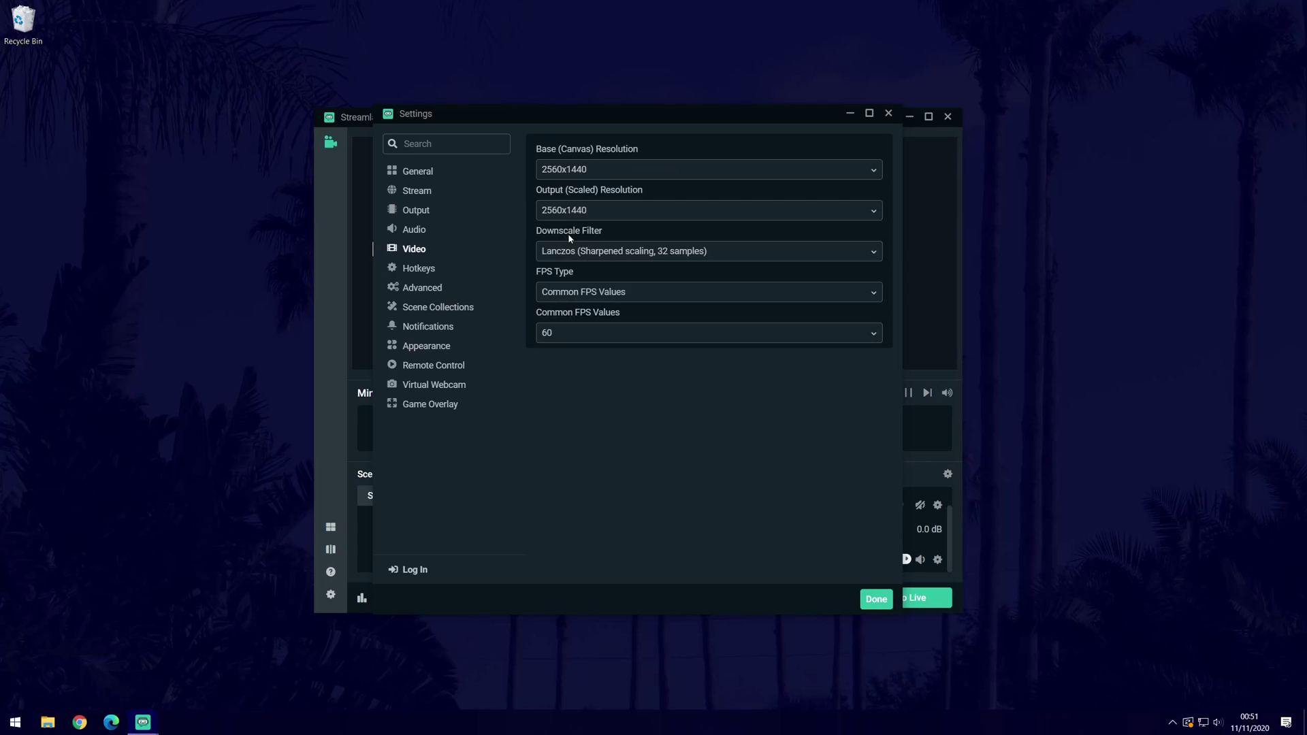
Choose the Lanczos downscale filter and 60 from Common FPS Values.
click(585, 252)
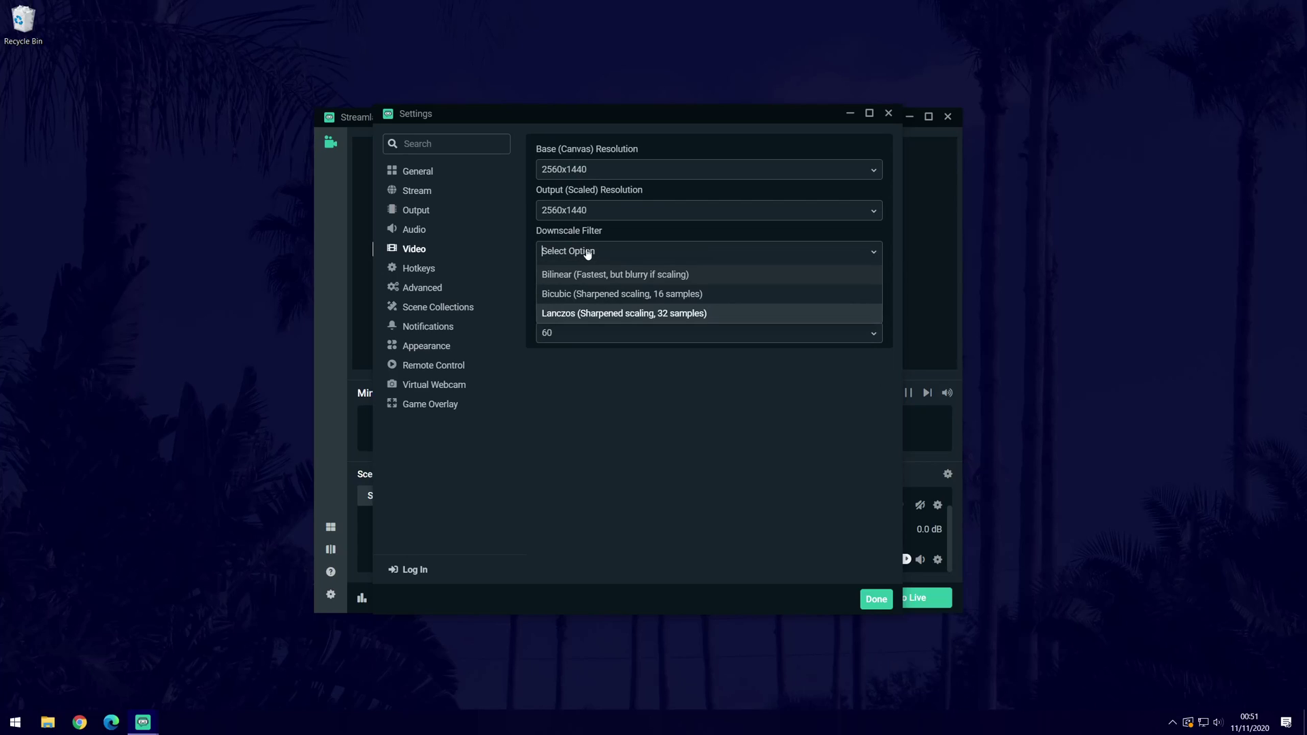
click(579, 312)
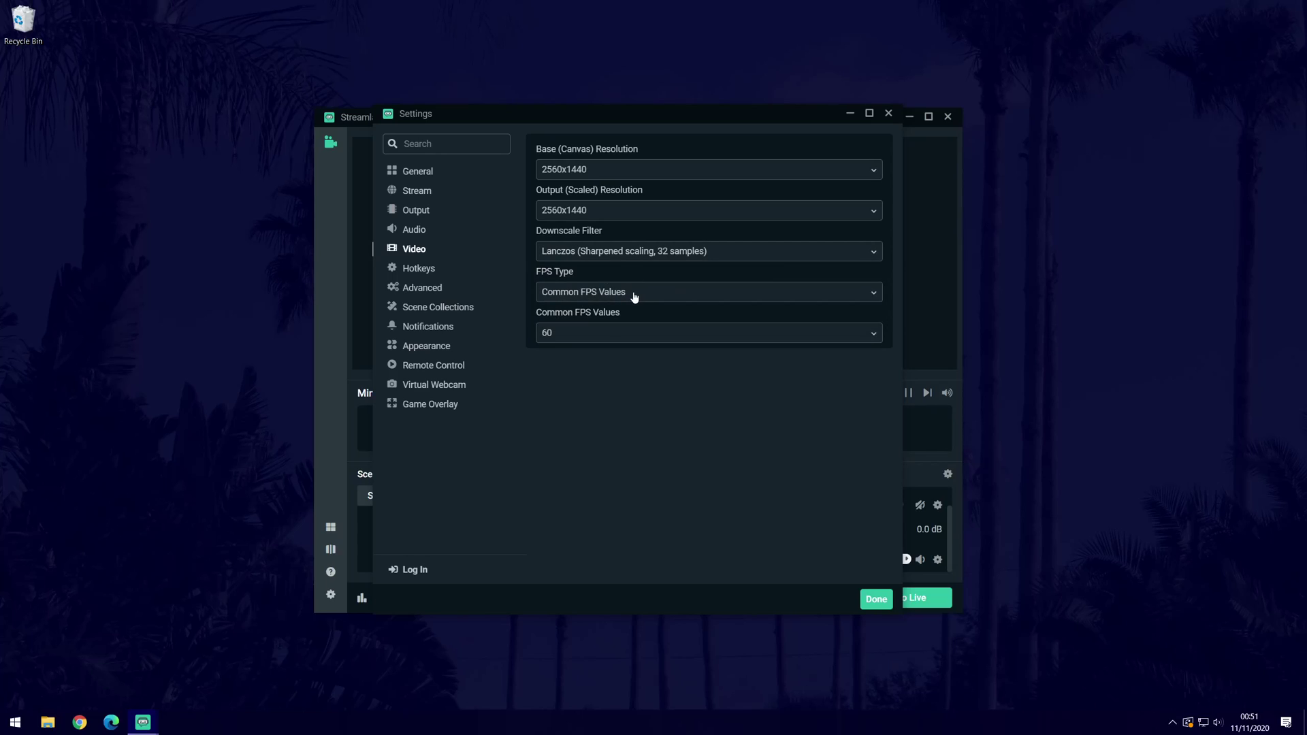
click(634, 297)
click(569, 319)
click(556, 337)
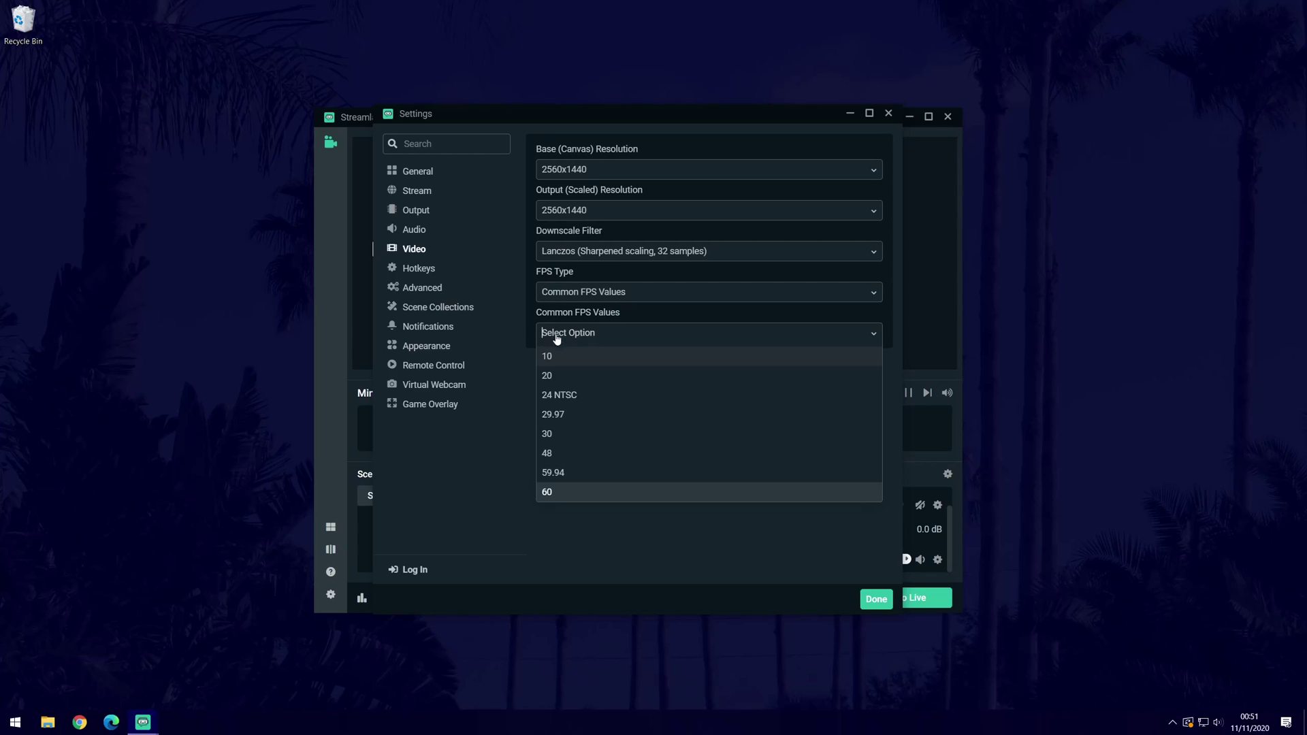
click(552, 492)
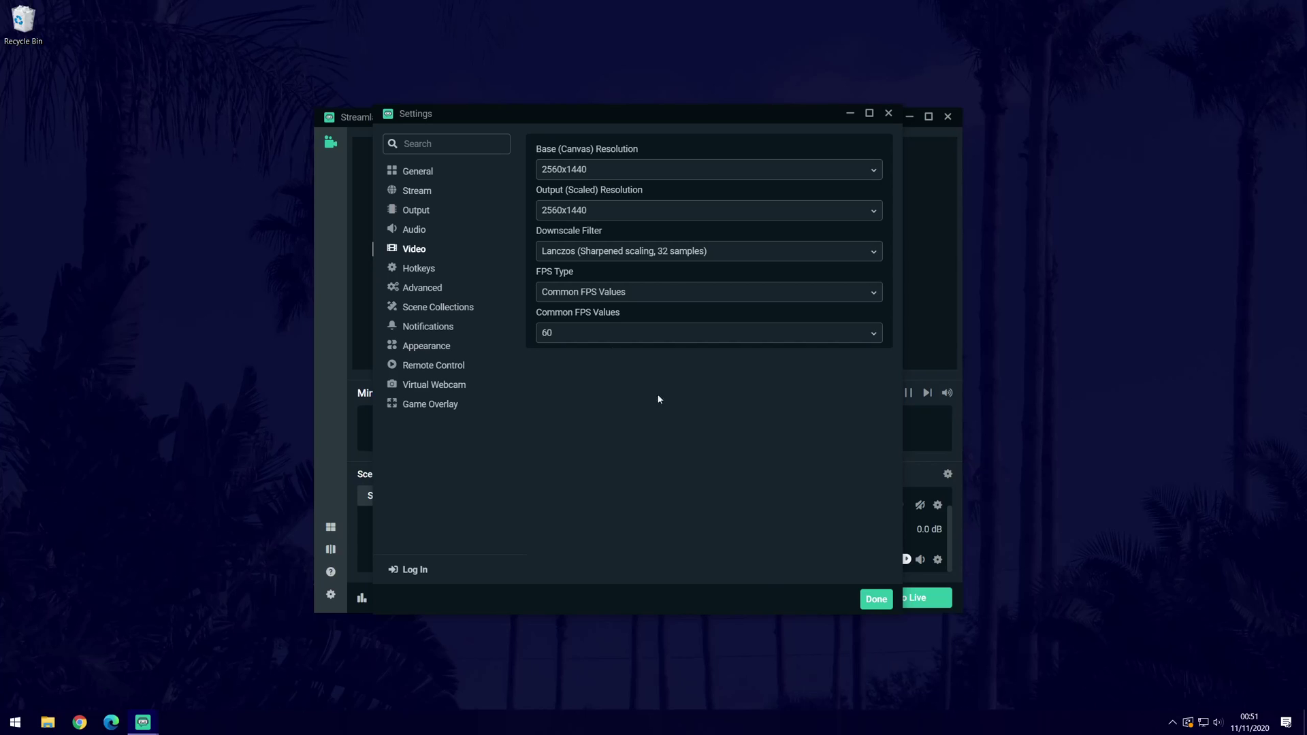
On the Output page keep mp4 format, choose Indistinguishable Quality recording, and close settings.
click(429, 213)
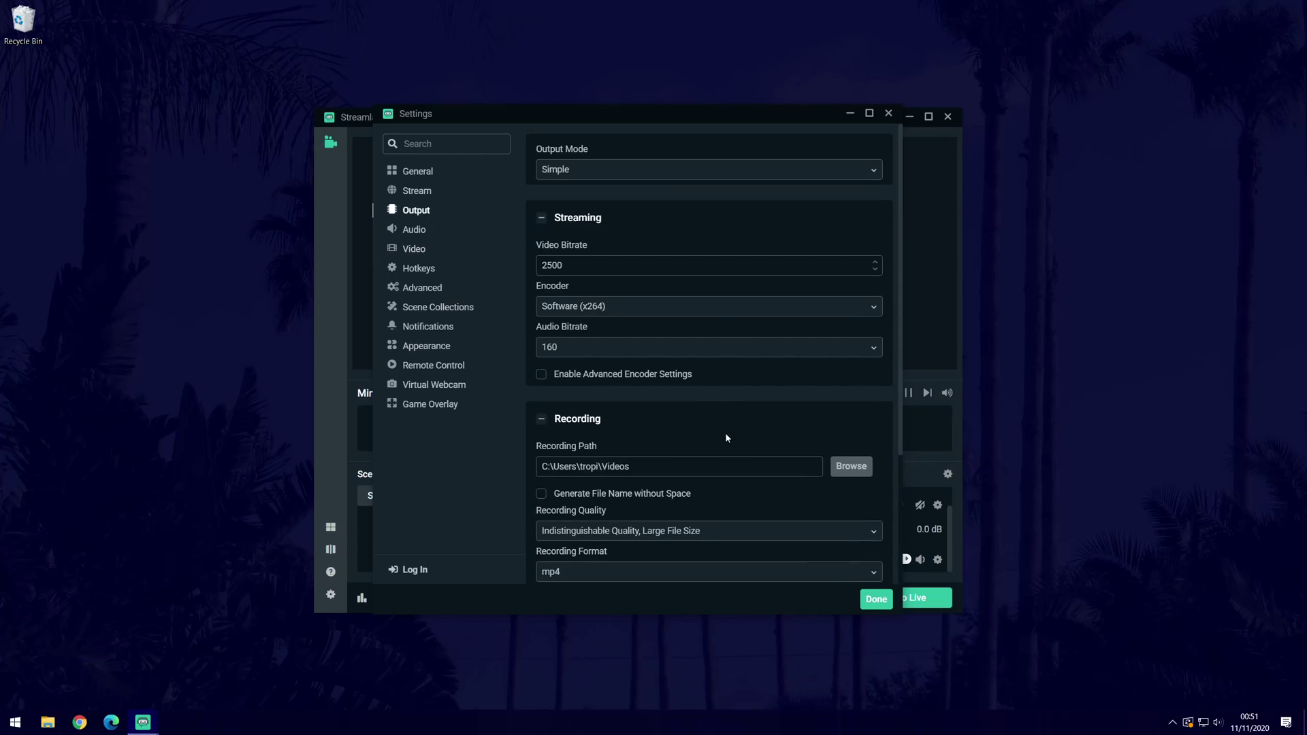
scroll(725, 438, down, 3)
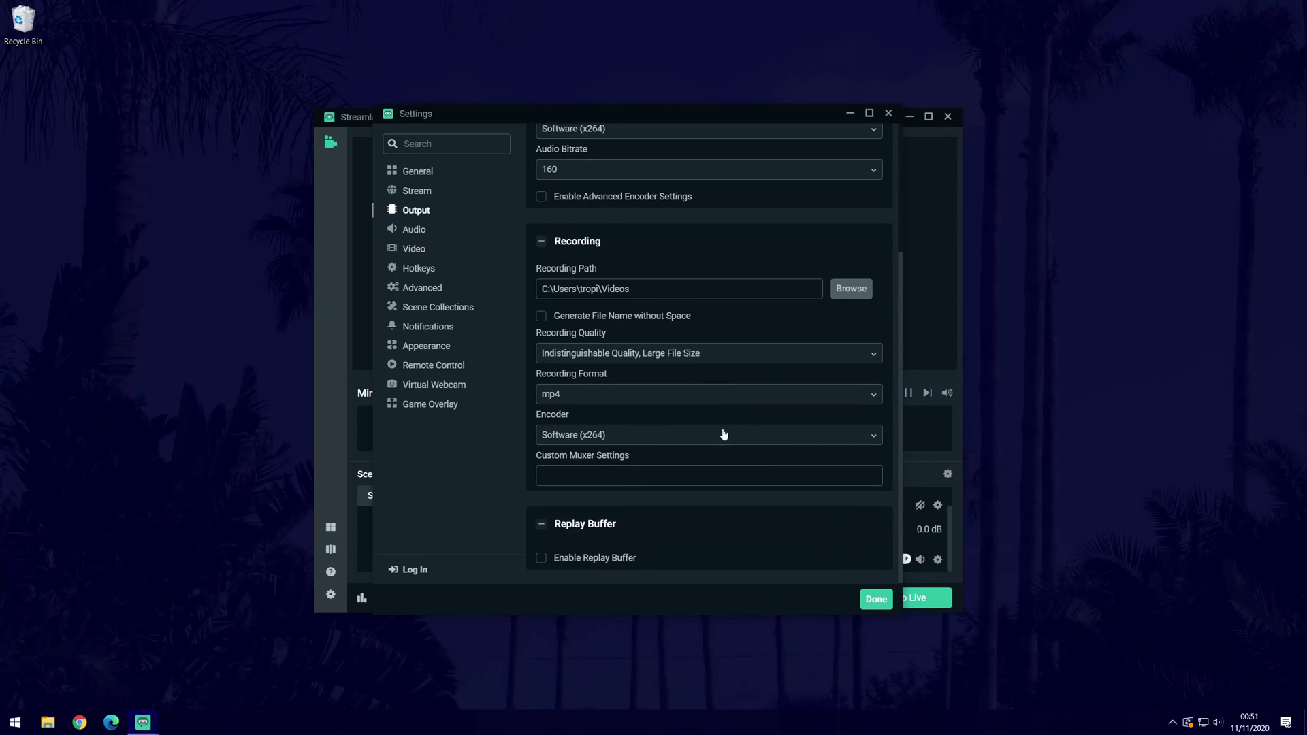
click(576, 407)
click(574, 427)
click(604, 355)
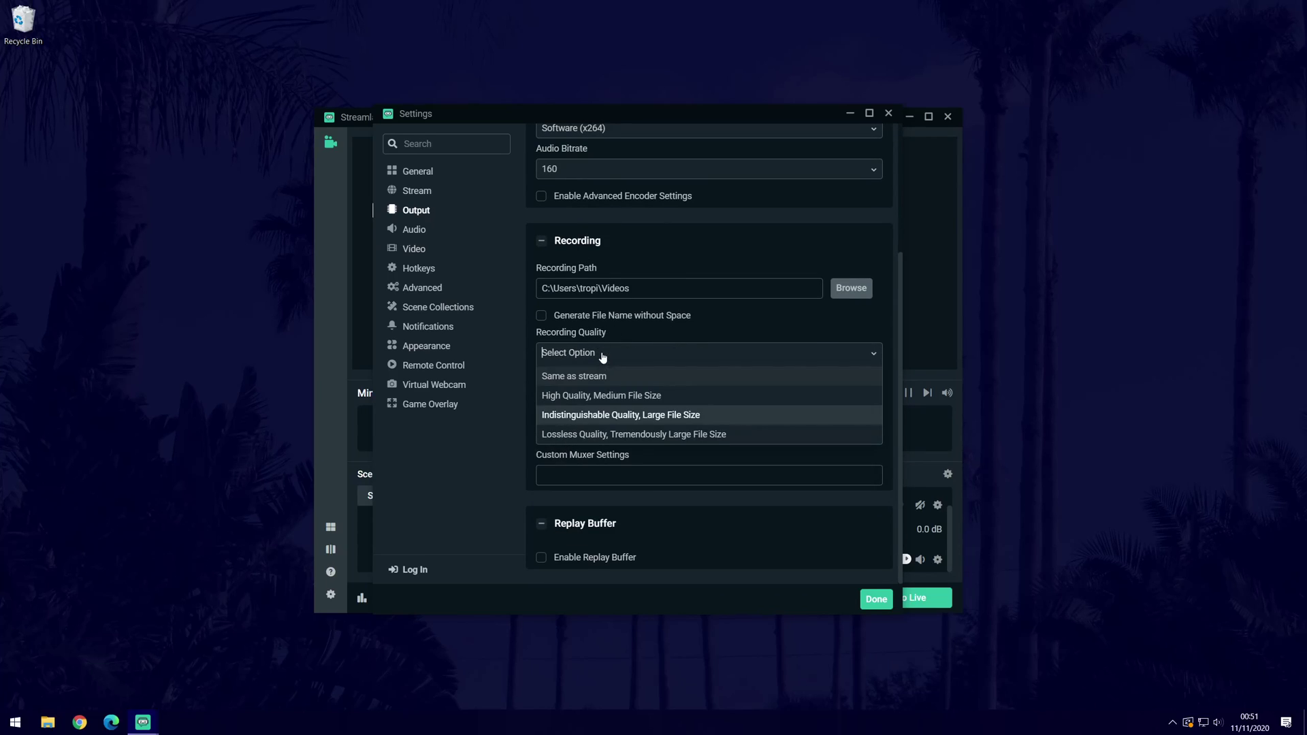
click(609, 417)
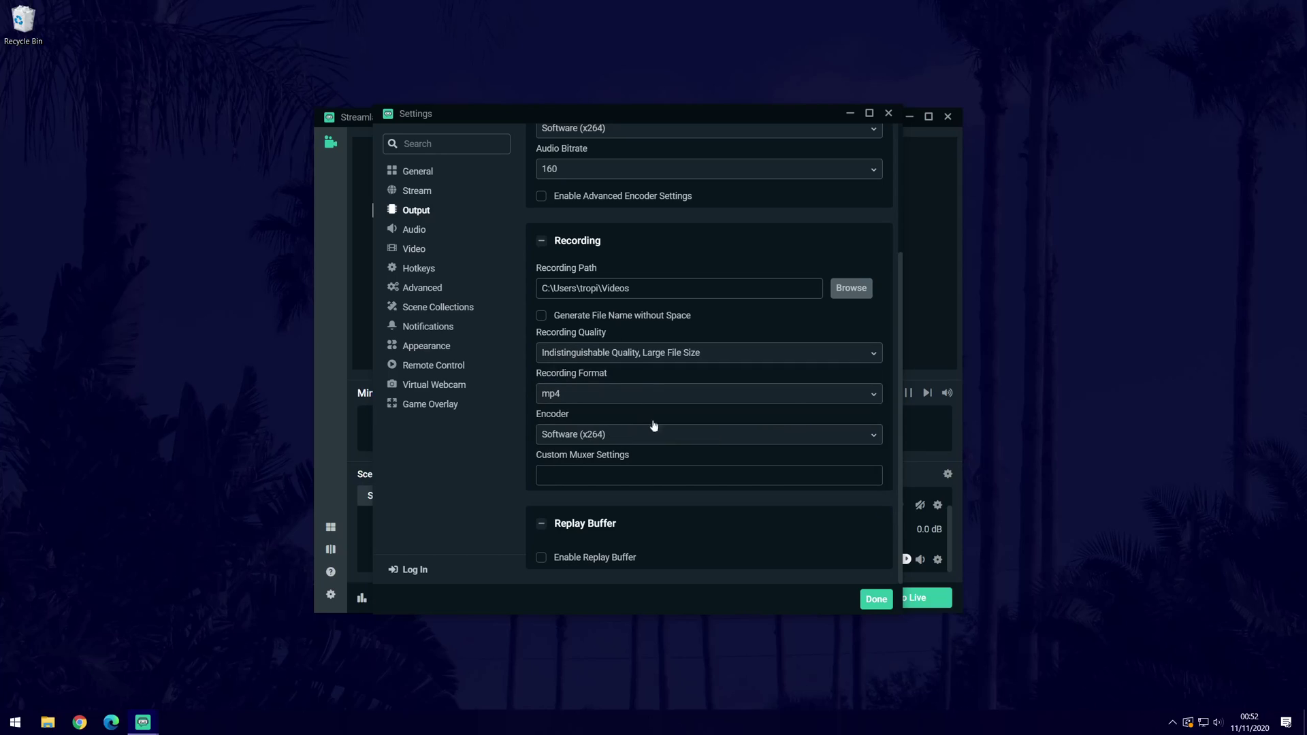
click(888, 113)
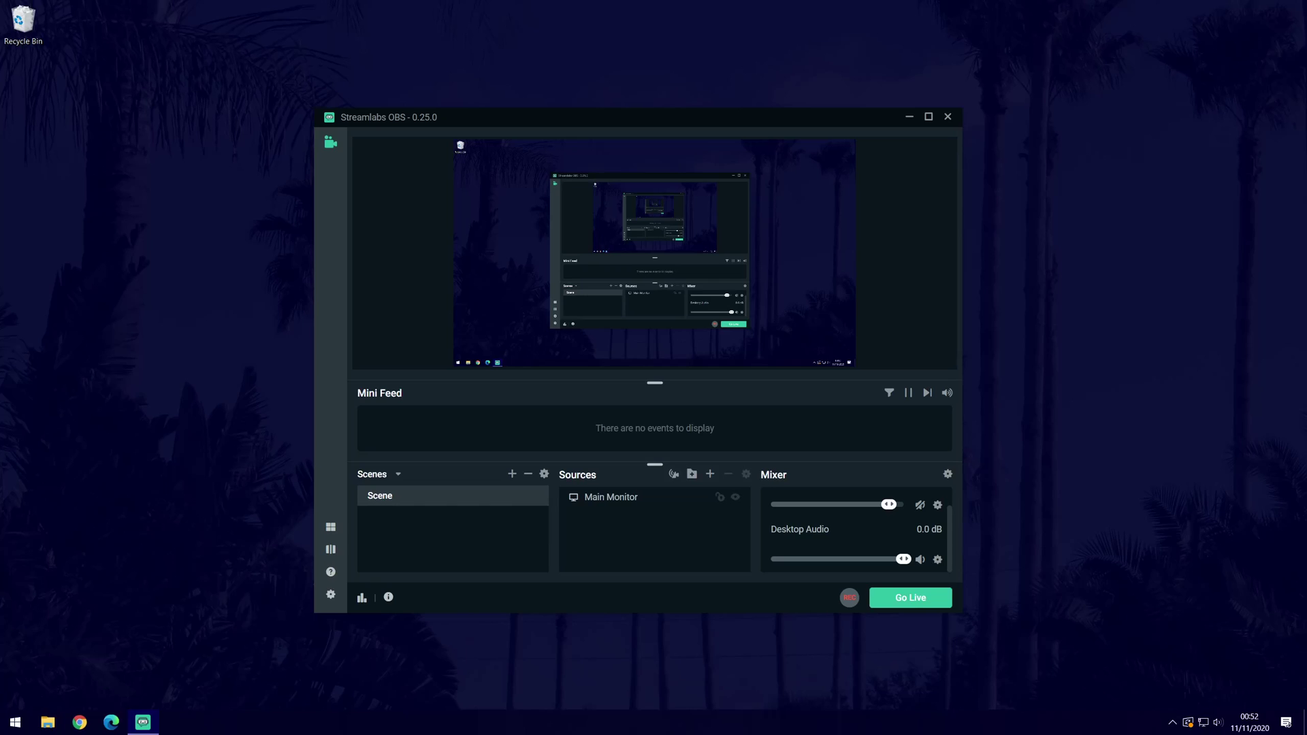
Add a new virtual Desktop 3 from Task View and switch to it.
key(super+Tab)
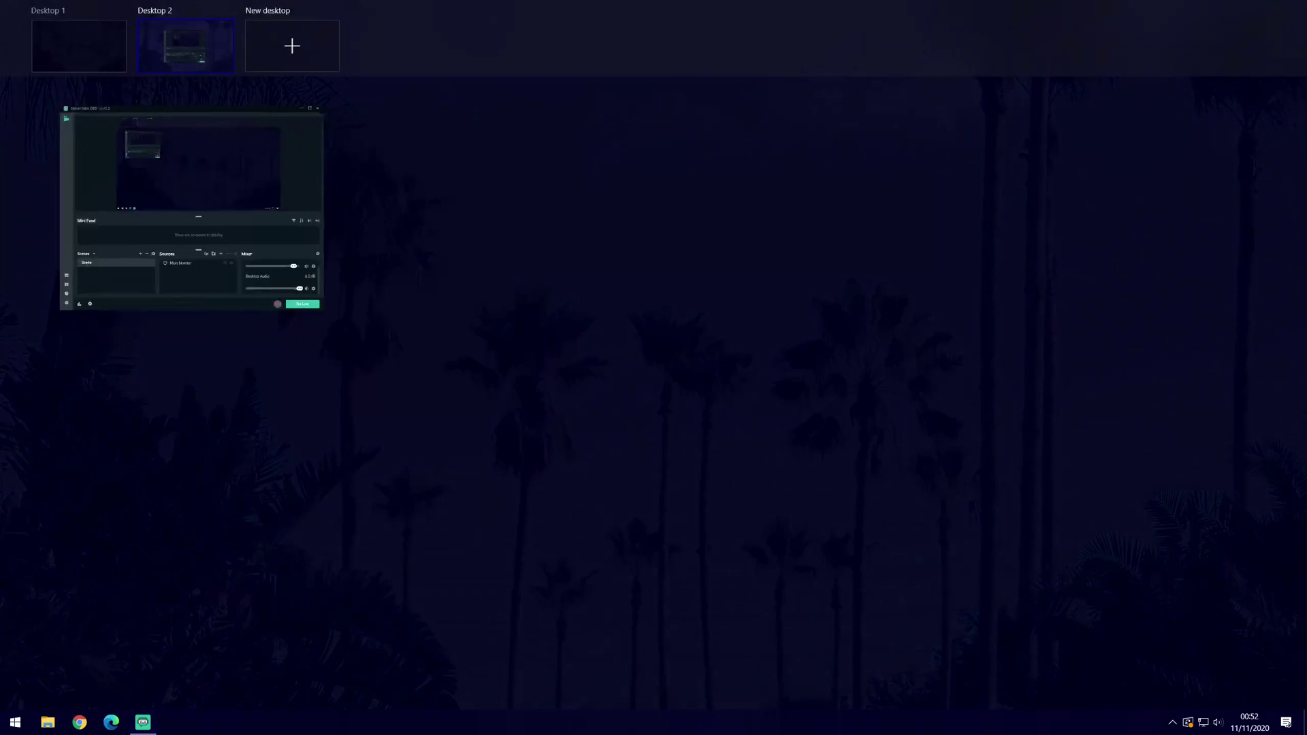
click(297, 43)
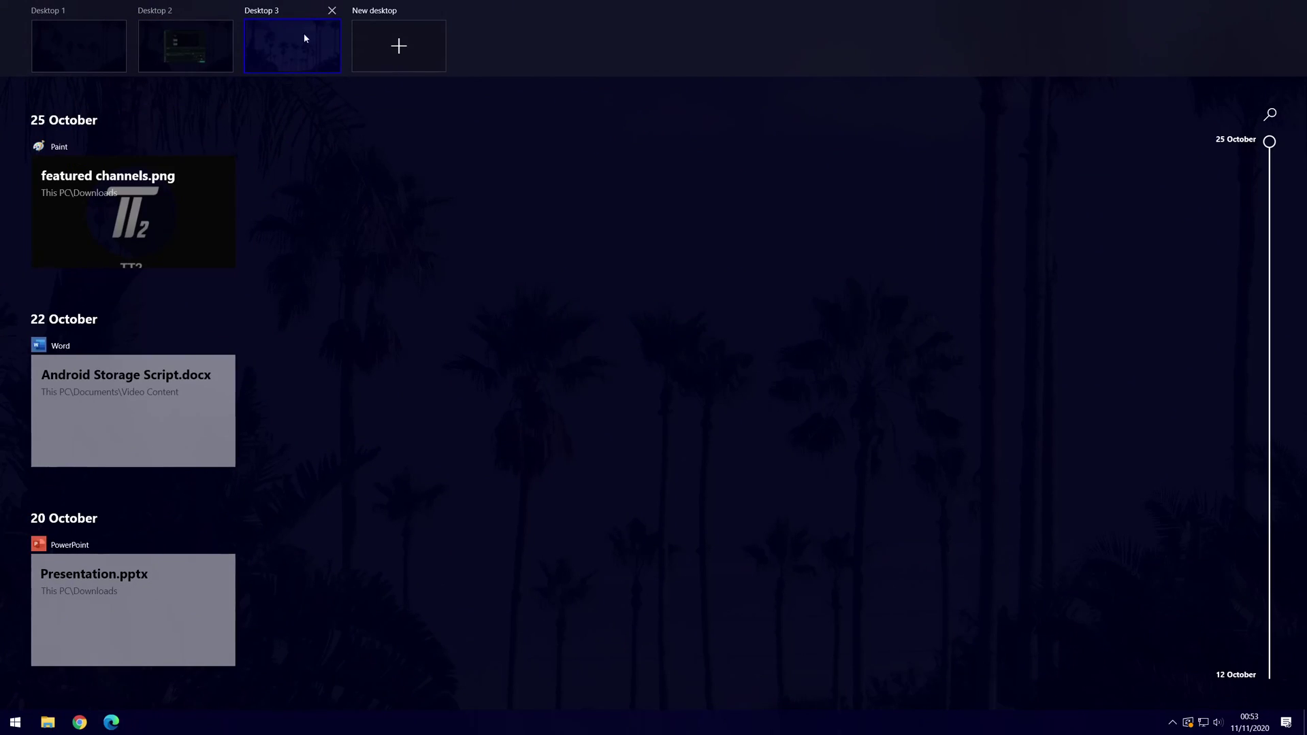
click(297, 48)
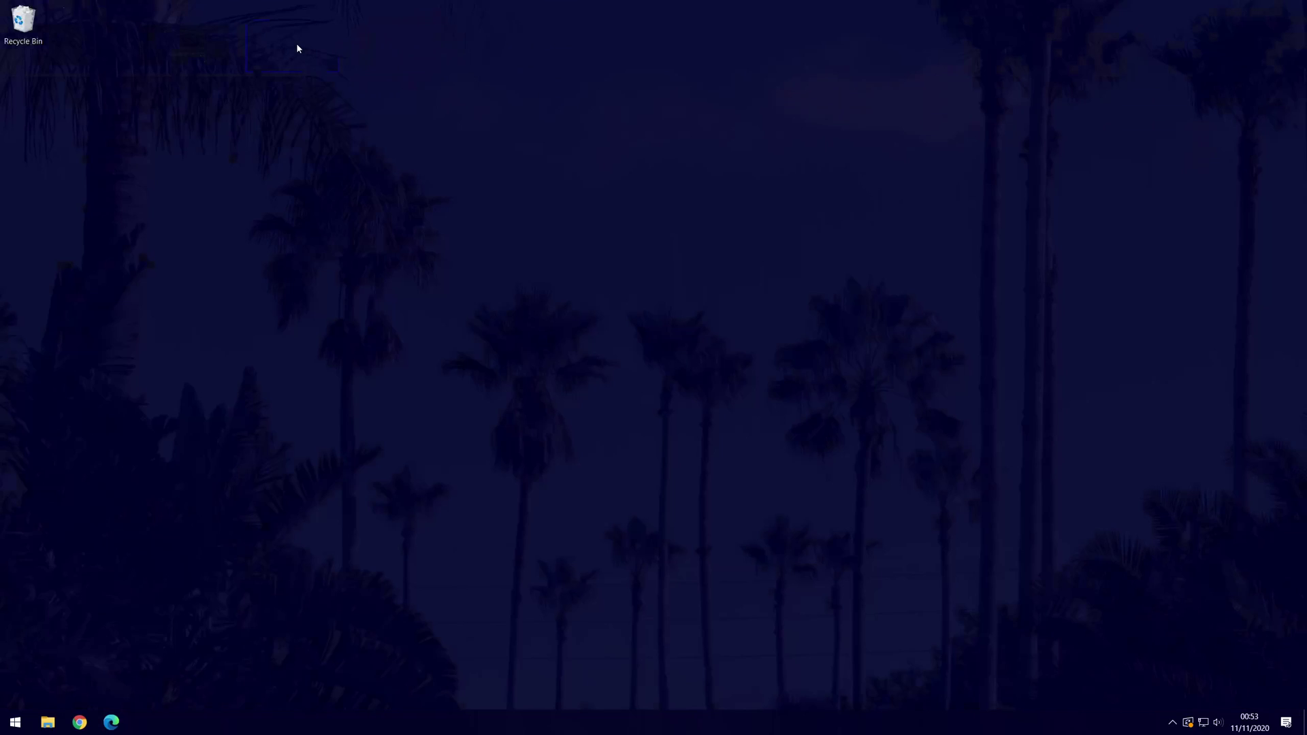